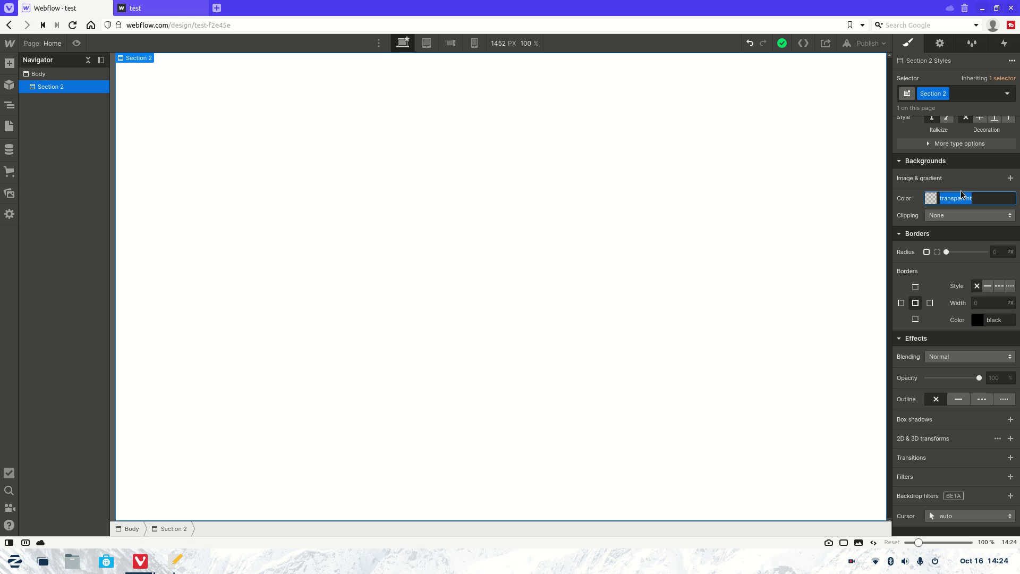
Apply the dark background color to Section 2 and set its layout to flex, centered on both axes
{"action": "key", "text": "Return"}
{"action": "scroll", "coordinate": [964, 207], "scroll_direction": "up", "scroll_amount": 5}
{"action": "scroll", "coordinate": [963, 278], "scroll_direction": "up", "scroll_amount": 3}
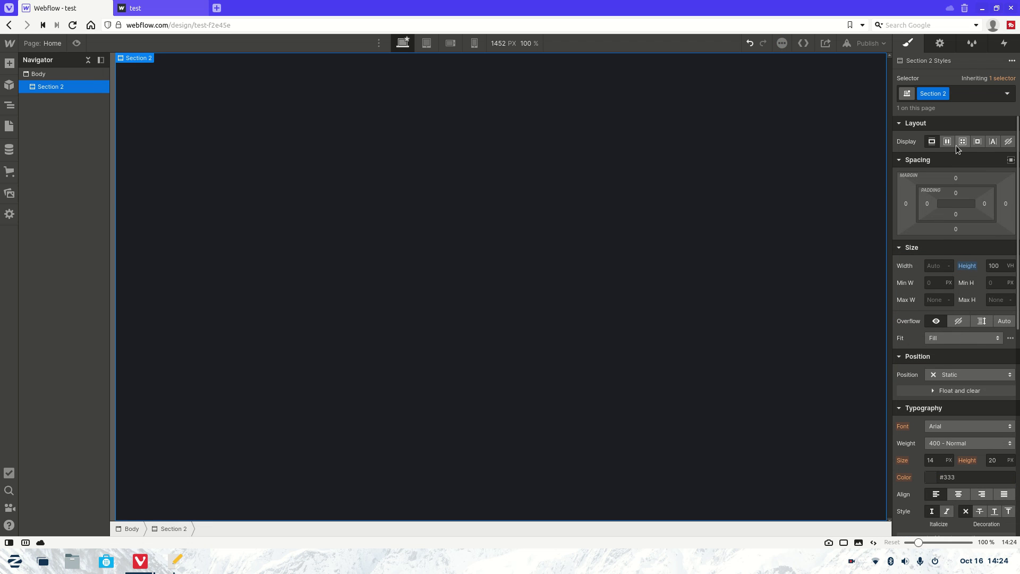
{"action": "left_click", "coordinate": [948, 142]}
{"action": "left_click", "coordinate": [950, 183]}
{"action": "left_click", "coordinate": [950, 202]}
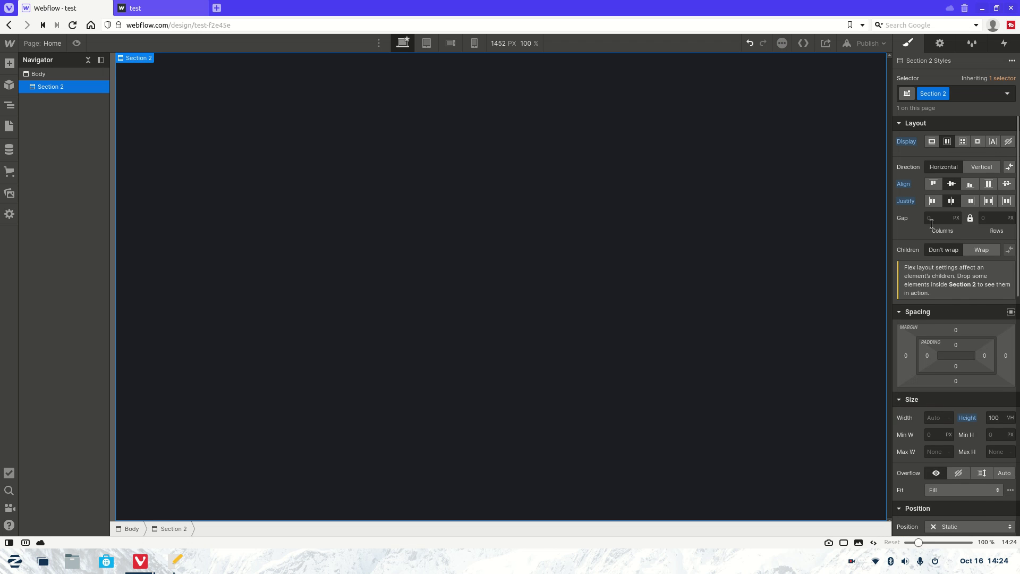
Switch Section 2's display to block and set its position to relative
{"action": "left_click", "coordinate": [934, 142]}
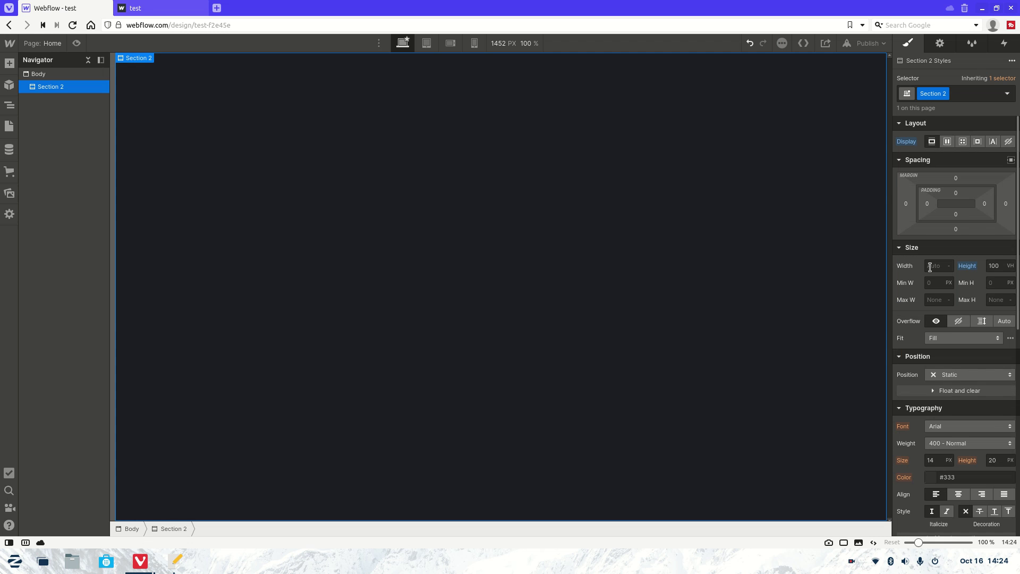
{"action": "scroll", "coordinate": [930, 268], "scroll_direction": "down", "scroll_amount": 2}
{"action": "left_click", "coordinate": [961, 321]}
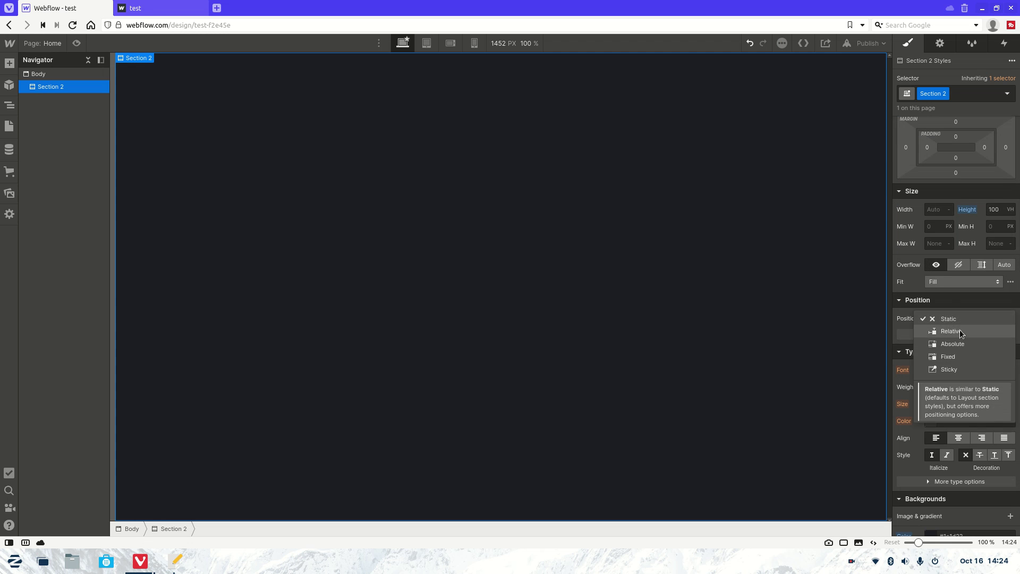
{"action": "left_click", "coordinate": [961, 330]}
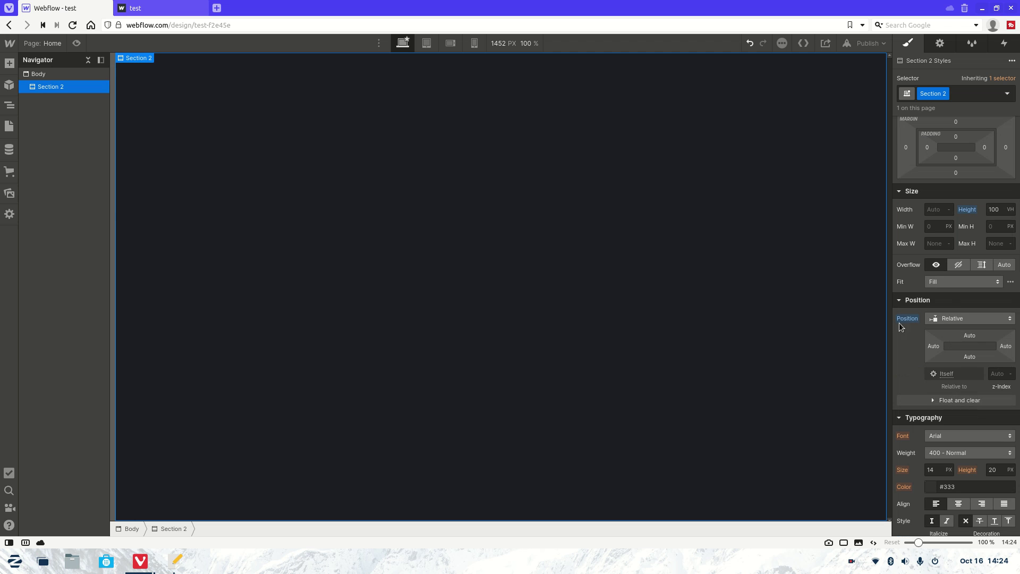
Add a div block inside Section 2 and give it a new class named wrapped-text
{"action": "left_click", "coordinate": [2, 63]}
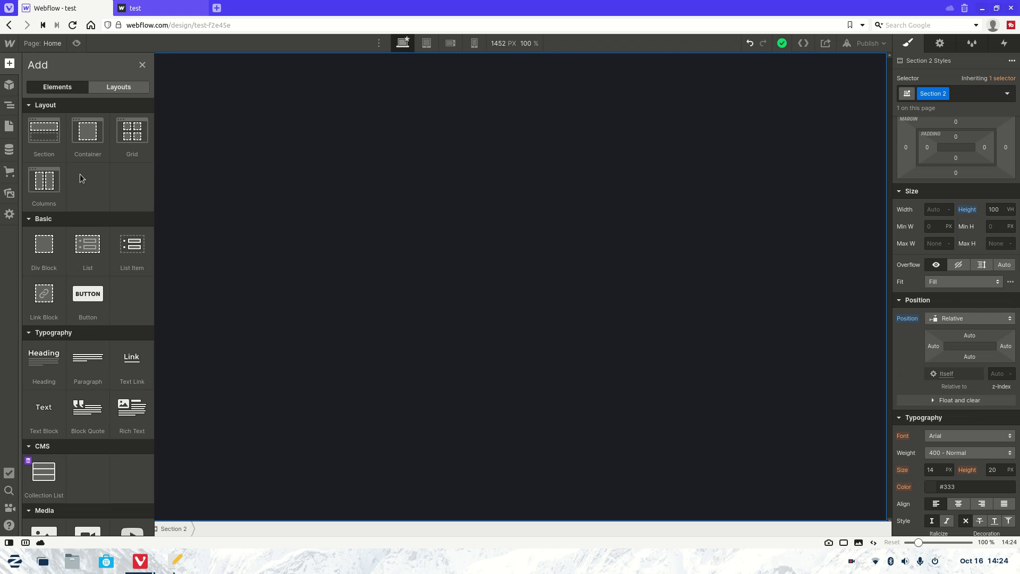
{"action": "left_click_drag", "start_coordinate": [42, 254], "coordinate": [583, 248]}
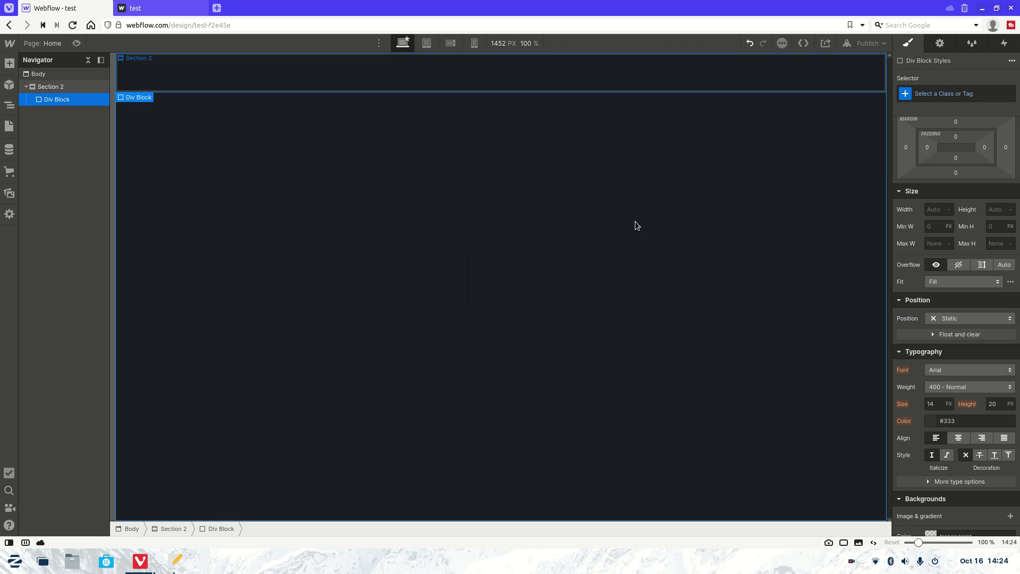
{"action": "left_click", "coordinate": [922, 93]}
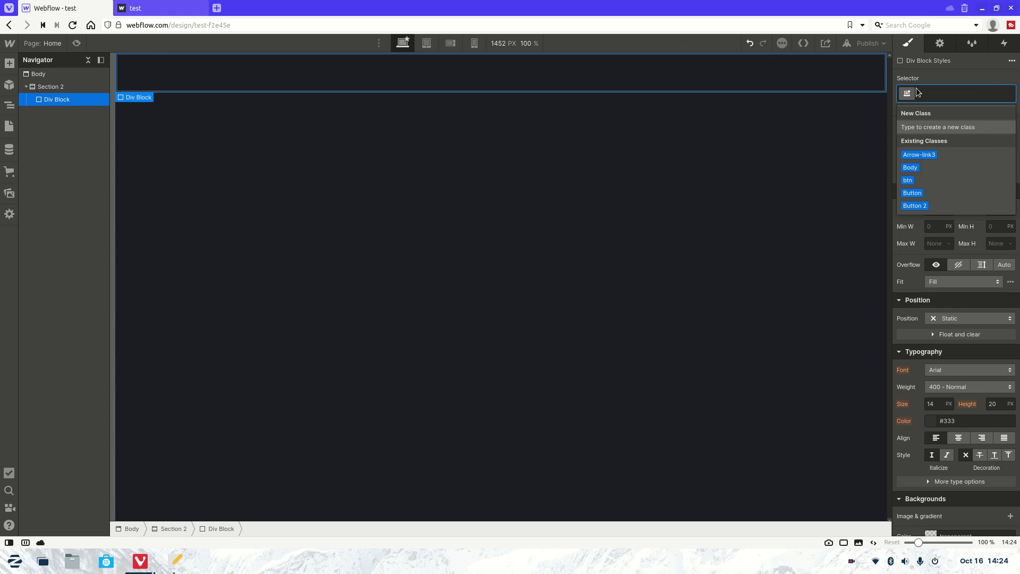
{"action": "type", "text": "wrapped"}
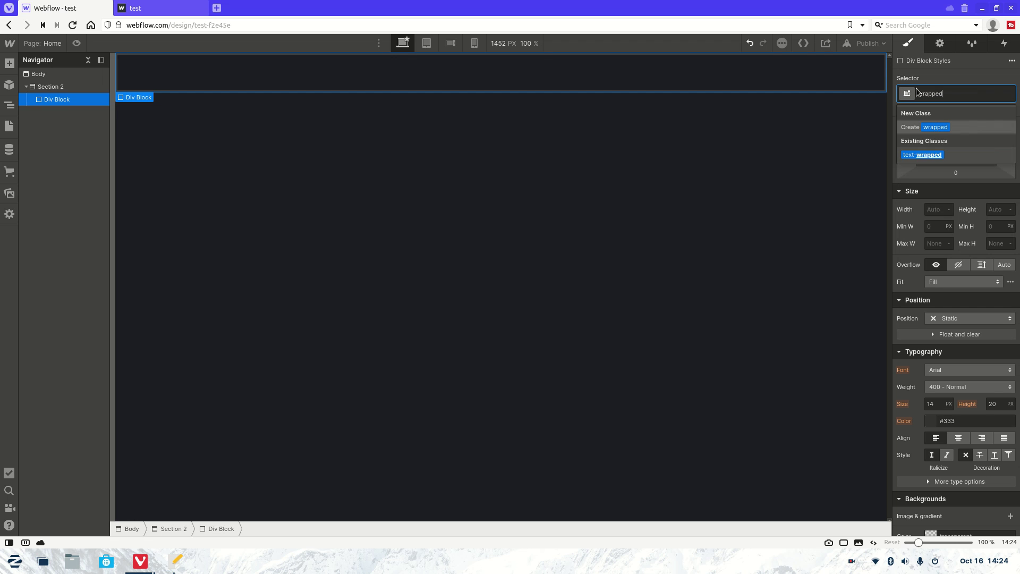
{"action": "type", "text": "-text"}
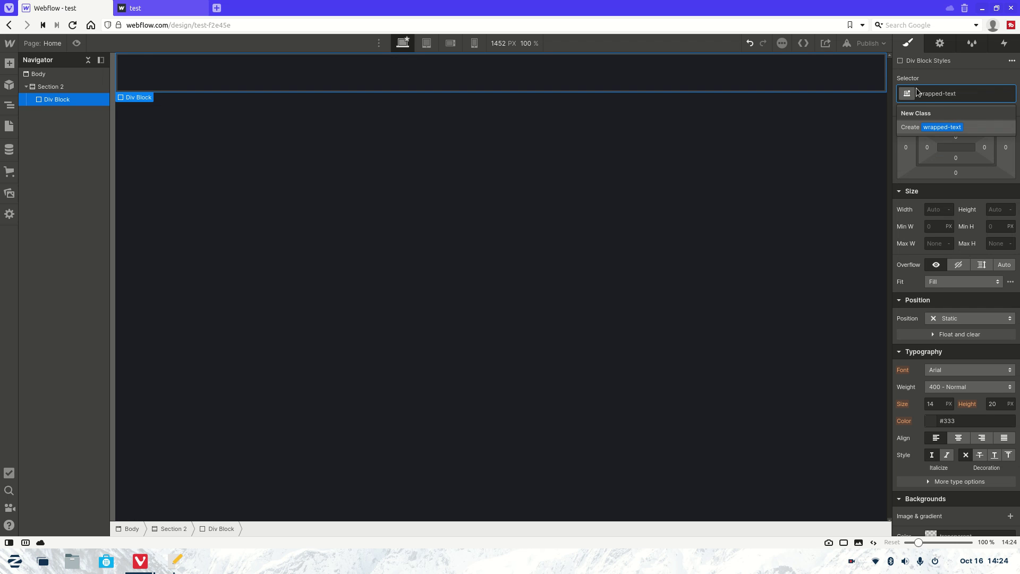
{"action": "key", "text": "Return"}
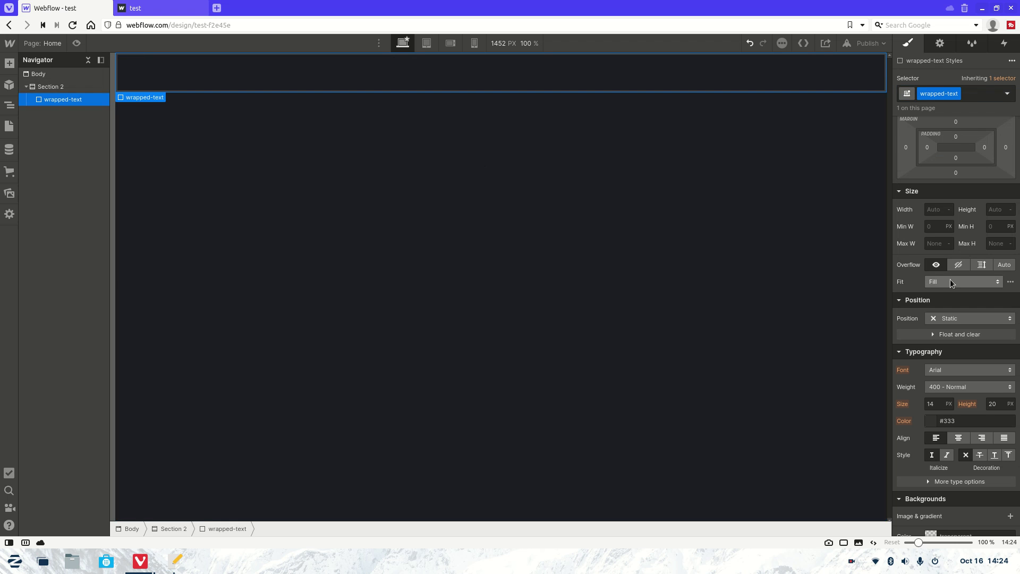
Set the wrapped-text block's position to absolute and Section 2's display to flex
{"action": "left_click", "coordinate": [953, 319]}
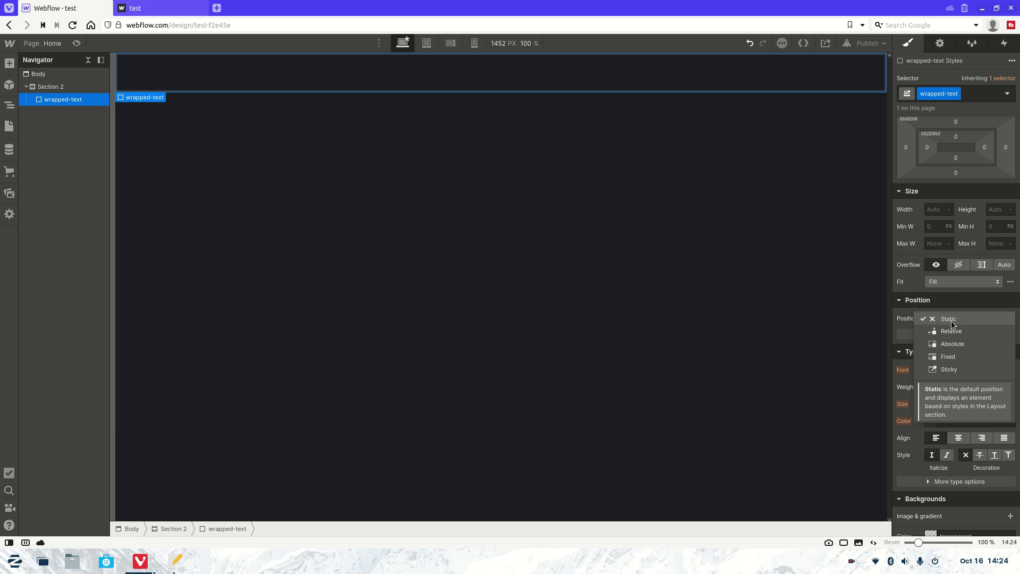
{"action": "left_click", "coordinate": [952, 345]}
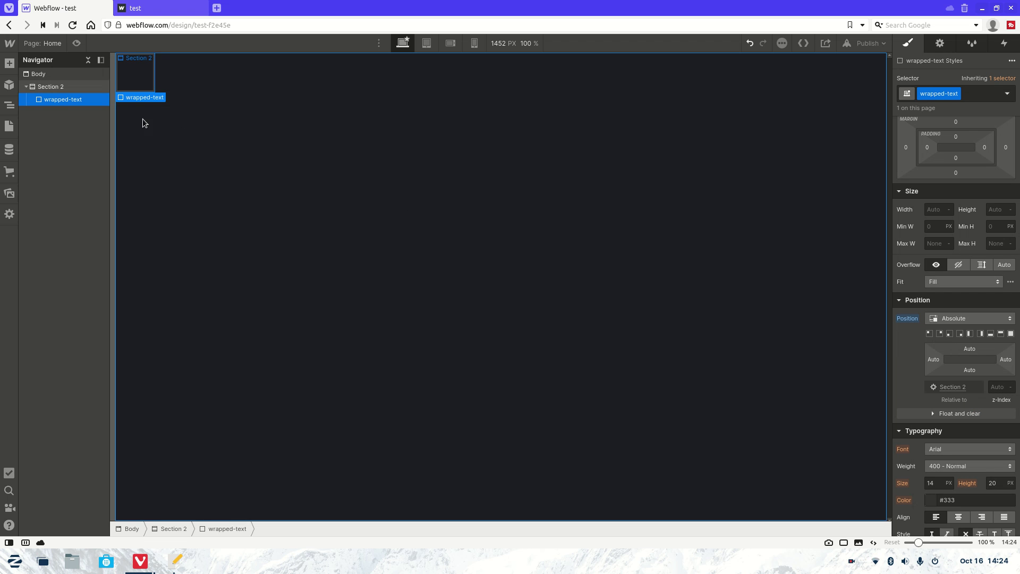
{"action": "left_click", "coordinate": [50, 86]}
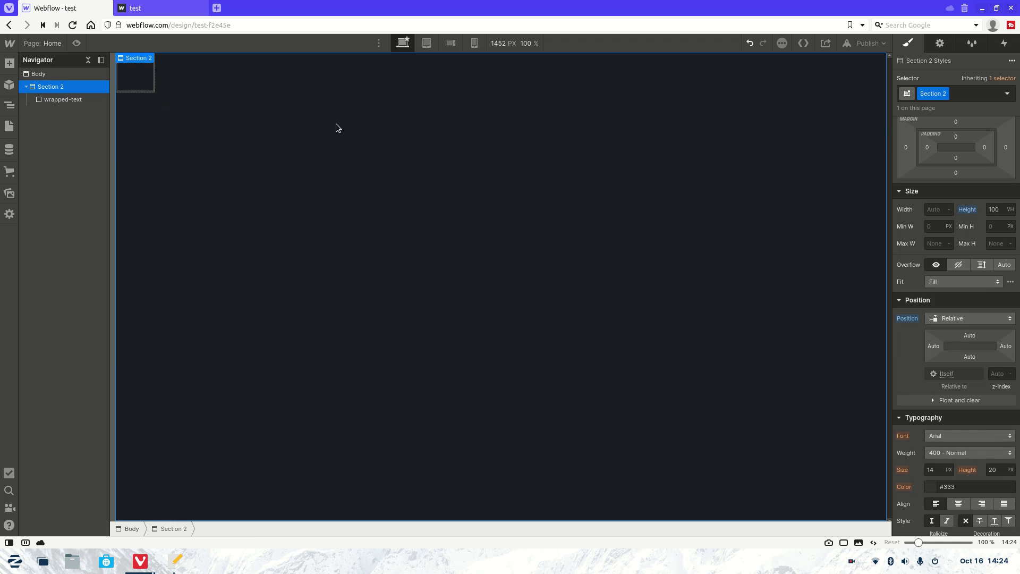
{"action": "scroll", "coordinate": [949, 243], "scroll_direction": "up", "scroll_amount": 2}
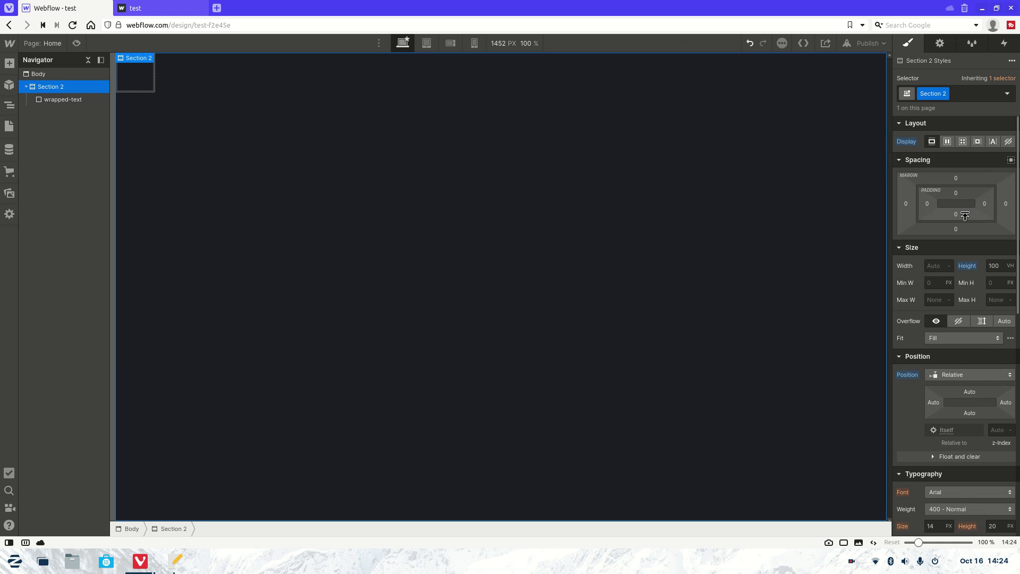
{"action": "left_click", "coordinate": [949, 141]}
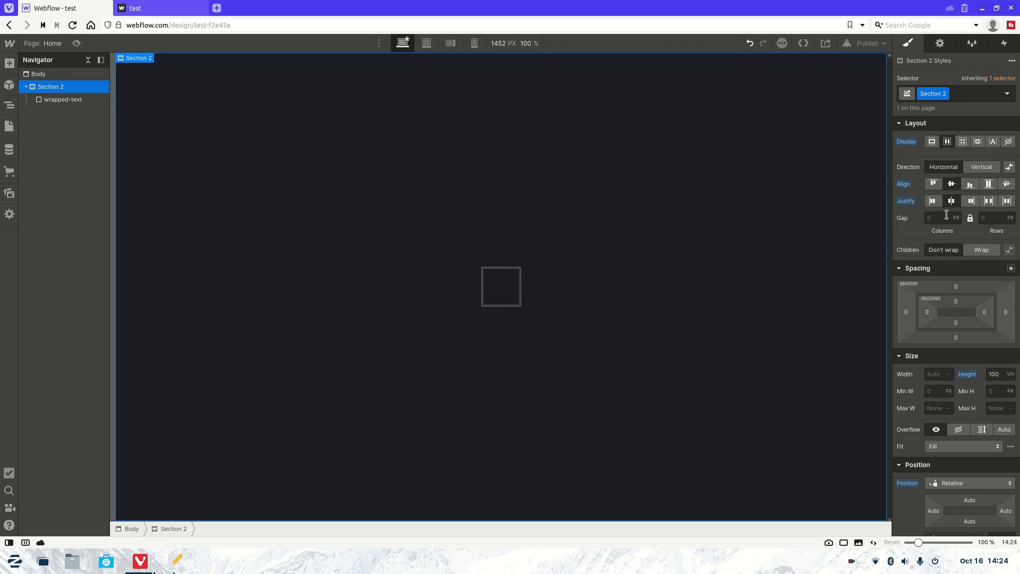
Add an H1 heading inside the wrapped-text block and change its text to "Cool Moving Effect"
{"action": "left_click", "coordinate": [507, 288]}
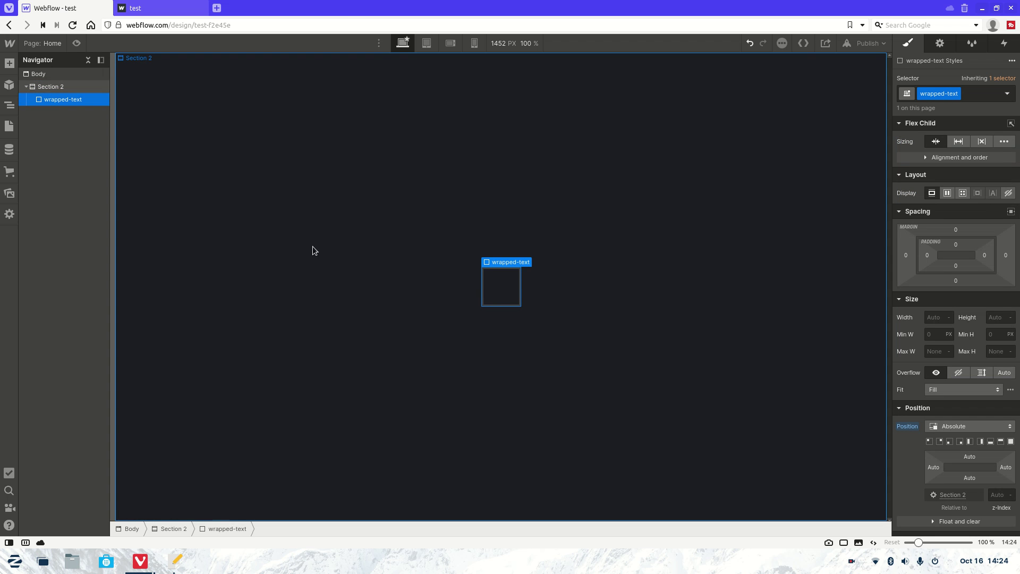
{"action": "left_click", "coordinate": [9, 63]}
{"action": "left_click_drag", "start_coordinate": [51, 366], "coordinate": [484, 285]}
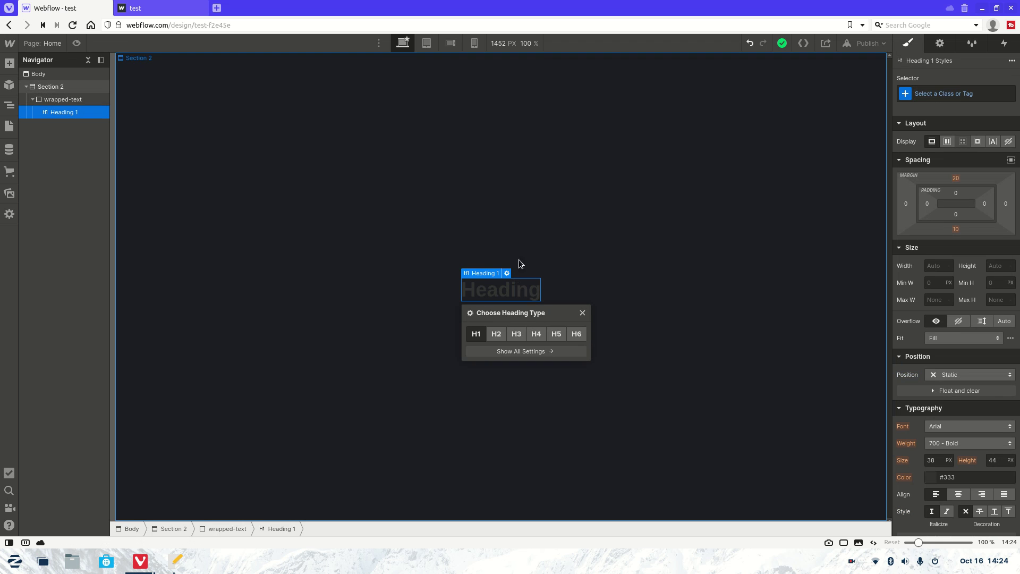
{"action": "double_click", "coordinate": [521, 289]}
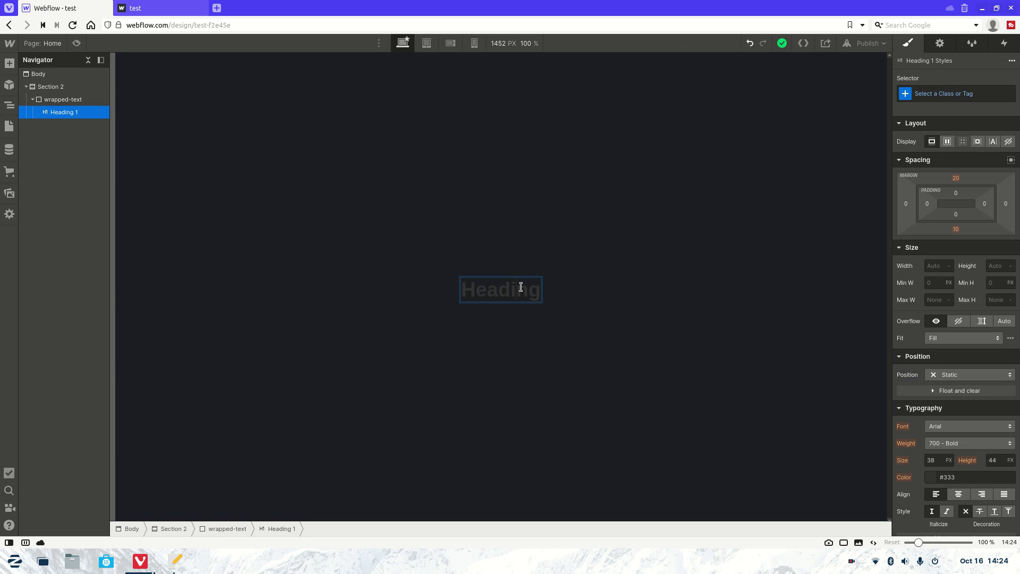
{"action": "double_click", "coordinate": [521, 287]}
{"action": "type", "text": "Tool"}
{"action": "key", "text": "BackSpace"}
{"action": "key", "text": "BackSpace"}
{"action": "key", "text": "BackSpace"}
{"action": "key", "text": "BackSpace"}
{"action": "type", "text": "Cool Moving Effect"}
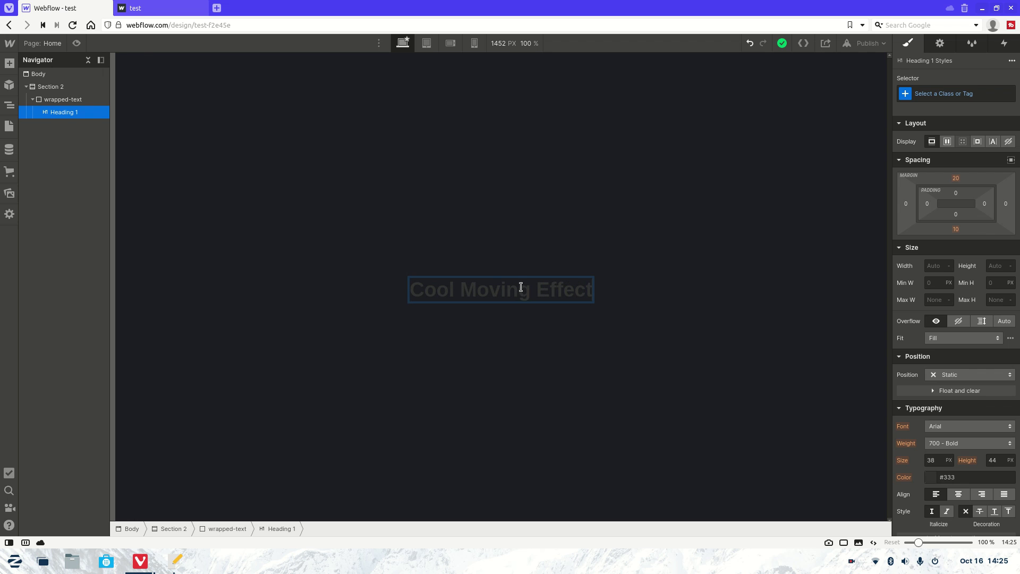
{"action": "left_click", "coordinate": [603, 177]}
Try absolute positioning on the "Cool Moving Effect" heading and settle on relative position
{"action": "left_click", "coordinate": [567, 292]}
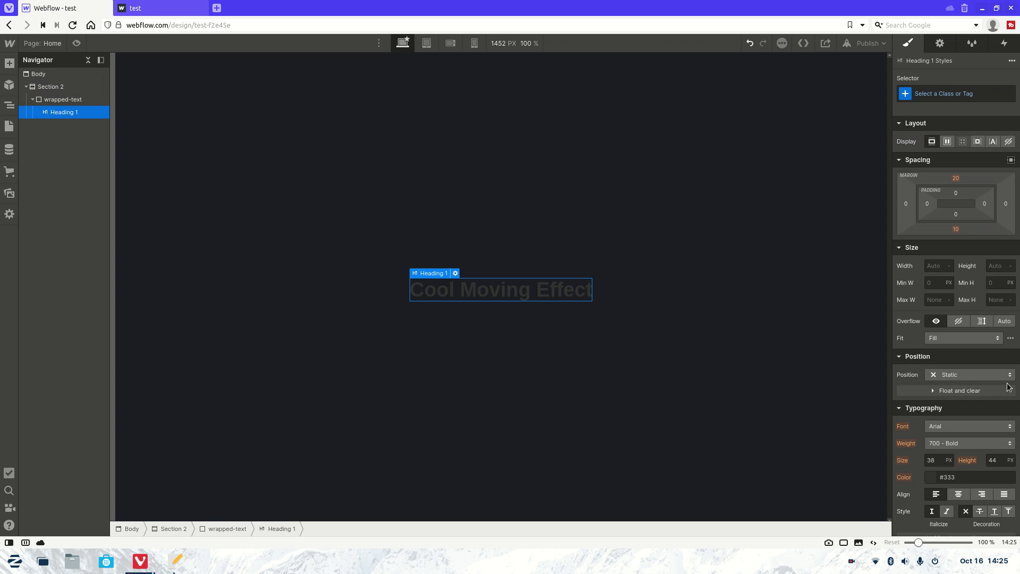
{"action": "left_click", "coordinate": [968, 375]}
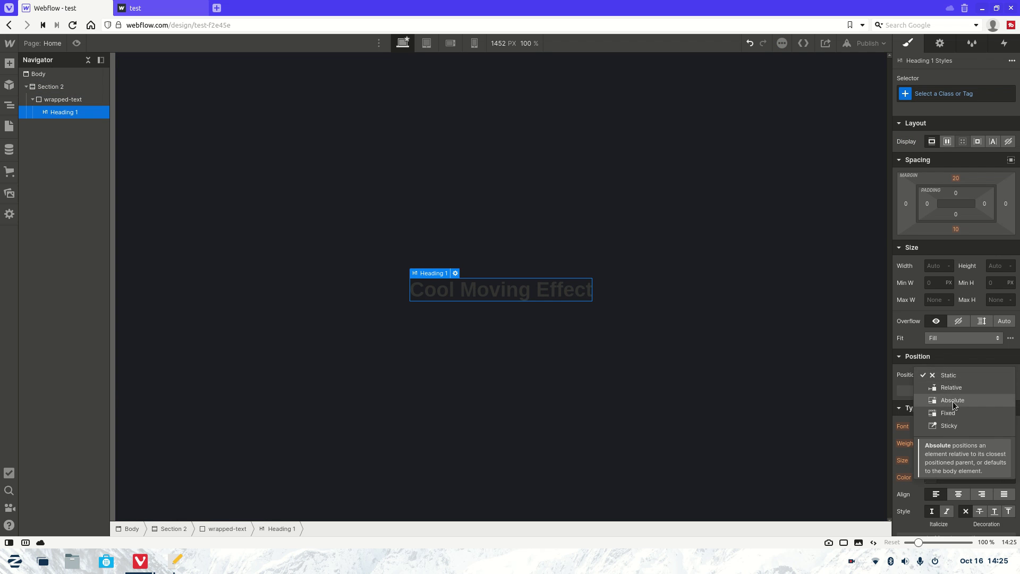
{"action": "left_click", "coordinate": [952, 400]}
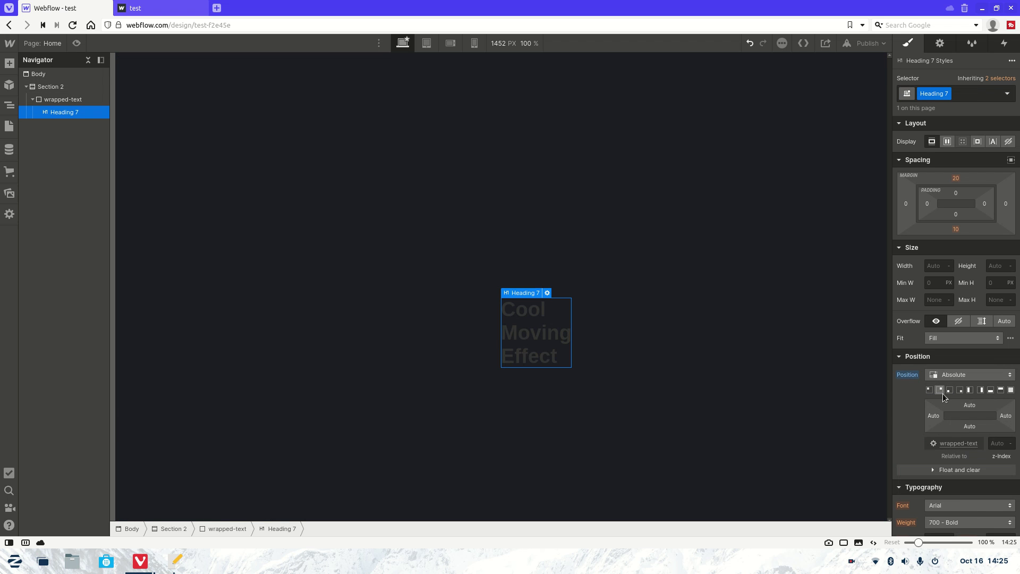
{"action": "left_click", "coordinate": [948, 375]}
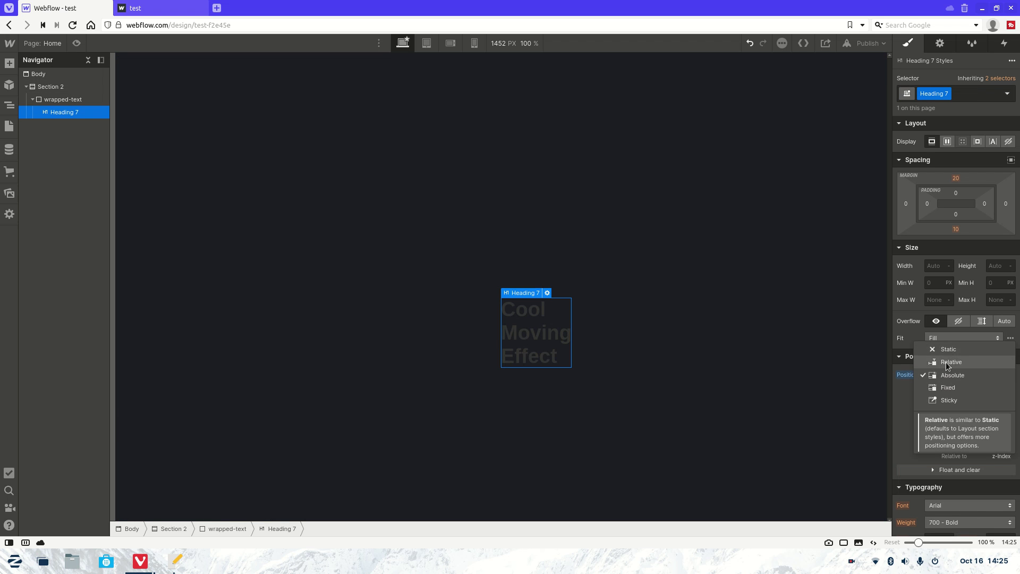
{"action": "left_click", "coordinate": [939, 360]}
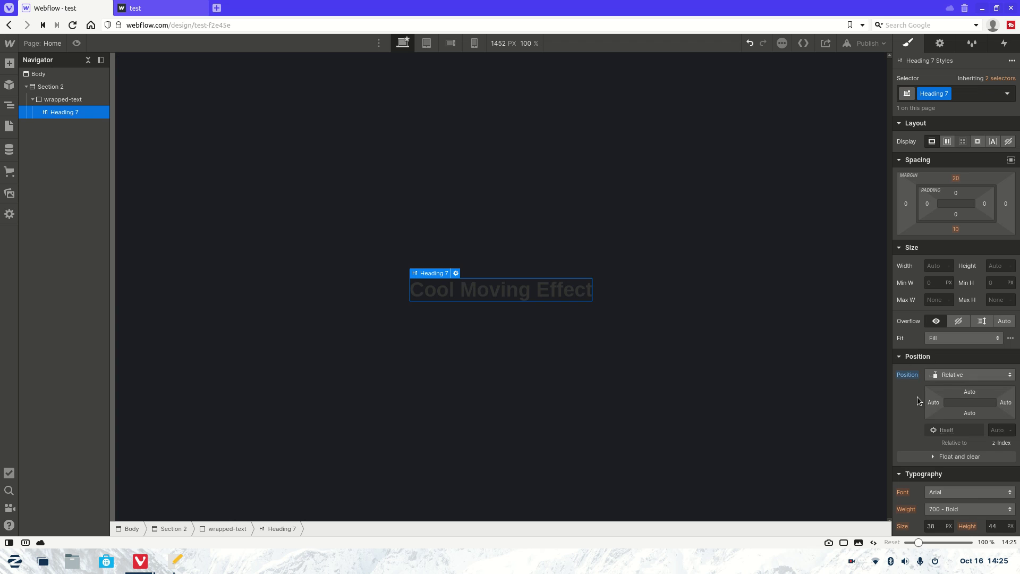
Set the heading's font size and line height to 5 REM each
{"action": "scroll", "coordinate": [935, 291], "scroll_direction": "down", "scroll_amount": 1}
{"action": "left_click", "coordinate": [939, 465]}
{"action": "type", "text": "5"}
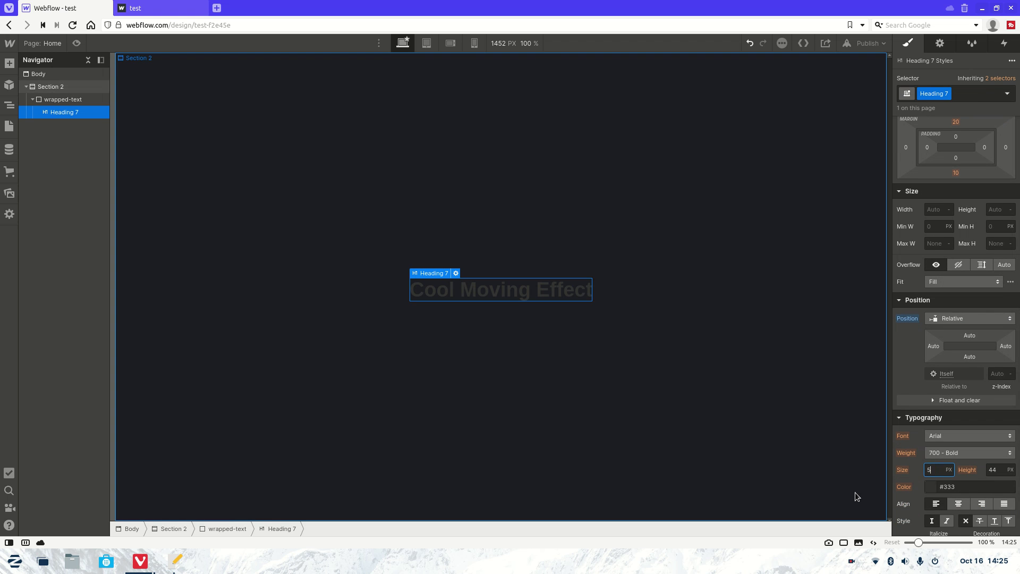
{"action": "left_click", "coordinate": [949, 470]}
{"action": "left_click", "coordinate": [954, 488]}
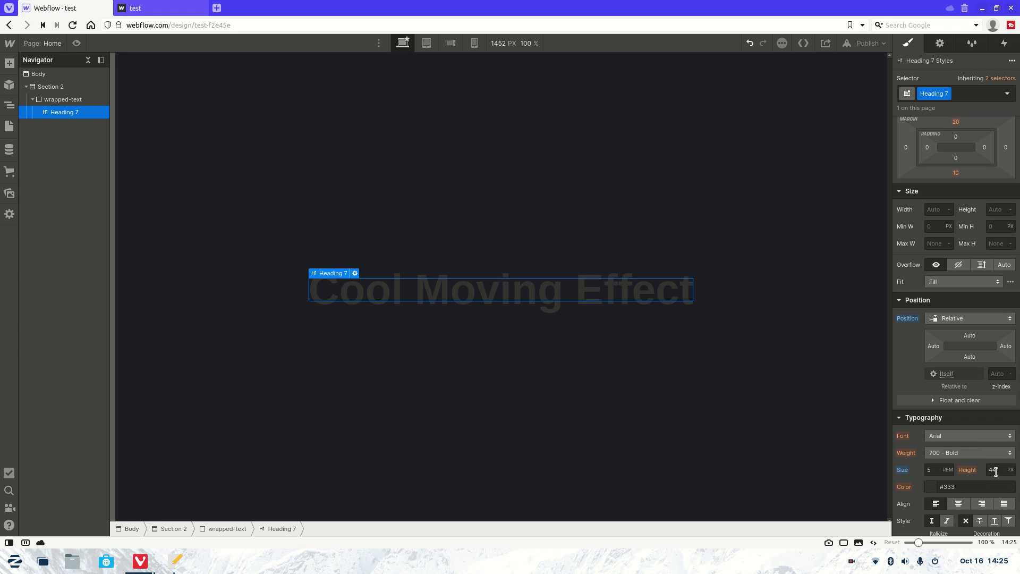
{"action": "left_click", "coordinate": [1009, 470]}
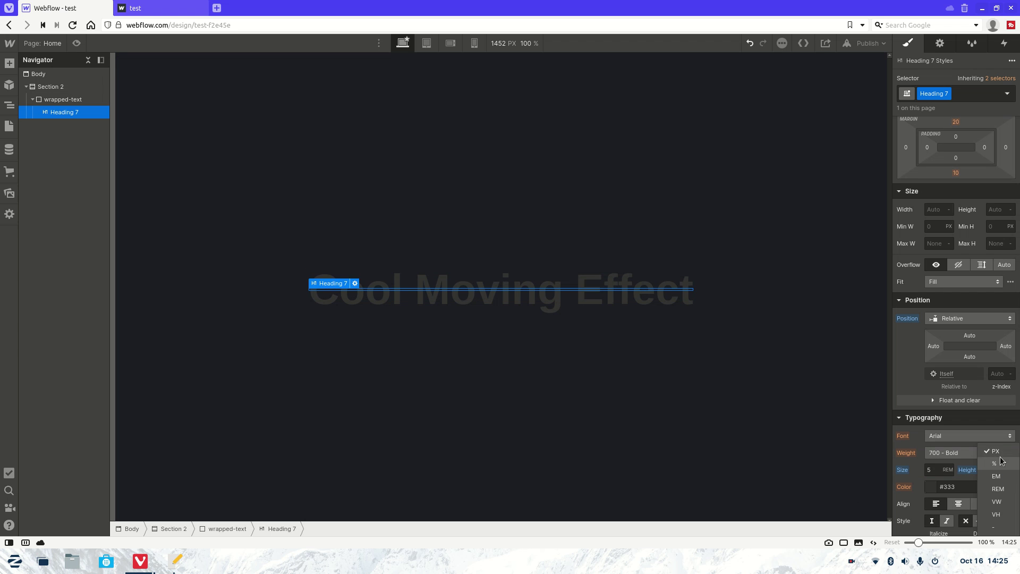
{"action": "left_click", "coordinate": [998, 489]}
Set the heading's text color to white and its z-index to 99
{"action": "left_click", "coordinate": [930, 486]}
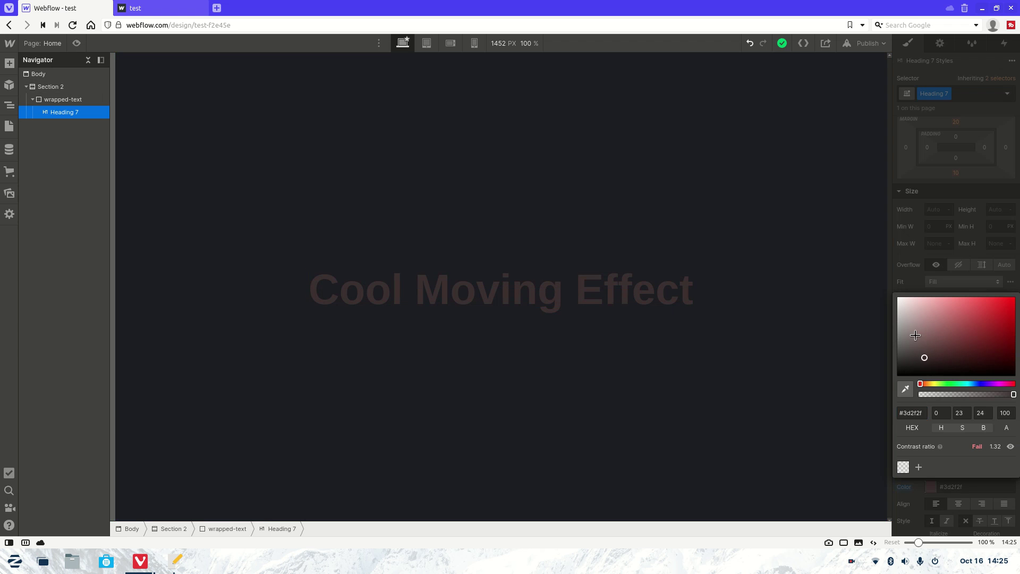
{"action": "left_click_drag", "start_coordinate": [931, 364], "coordinate": [764, 251]}
{"action": "left_click", "coordinate": [611, 311]}
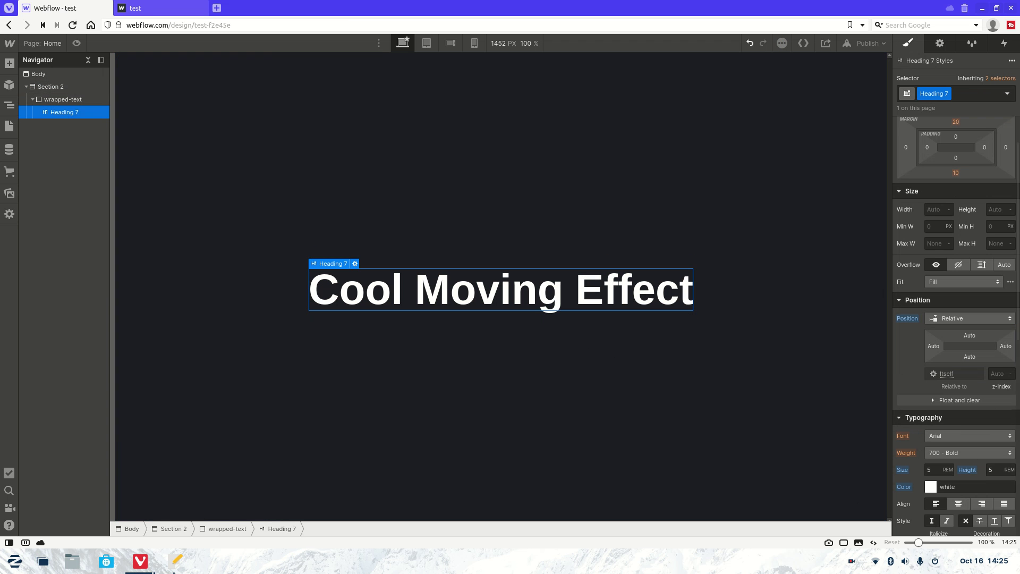
{"action": "left_click", "coordinate": [997, 372]}
{"action": "type", "text": "99"}
{"action": "left_click", "coordinate": [582, 261]}
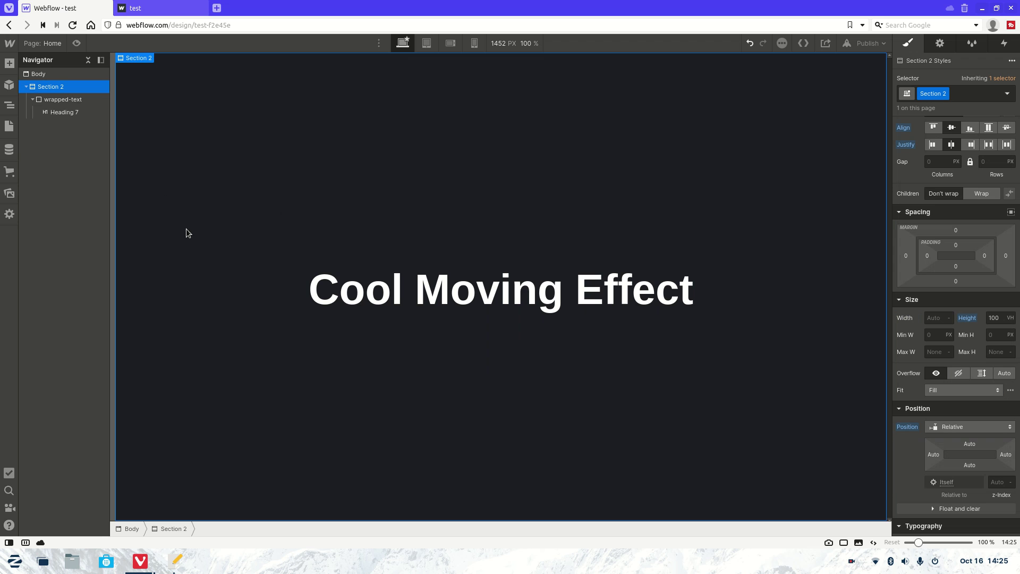
Collapse wrapped-text in the element tree and add a second div block directly inside Section 2
{"action": "left_click", "coordinate": [32, 100]}
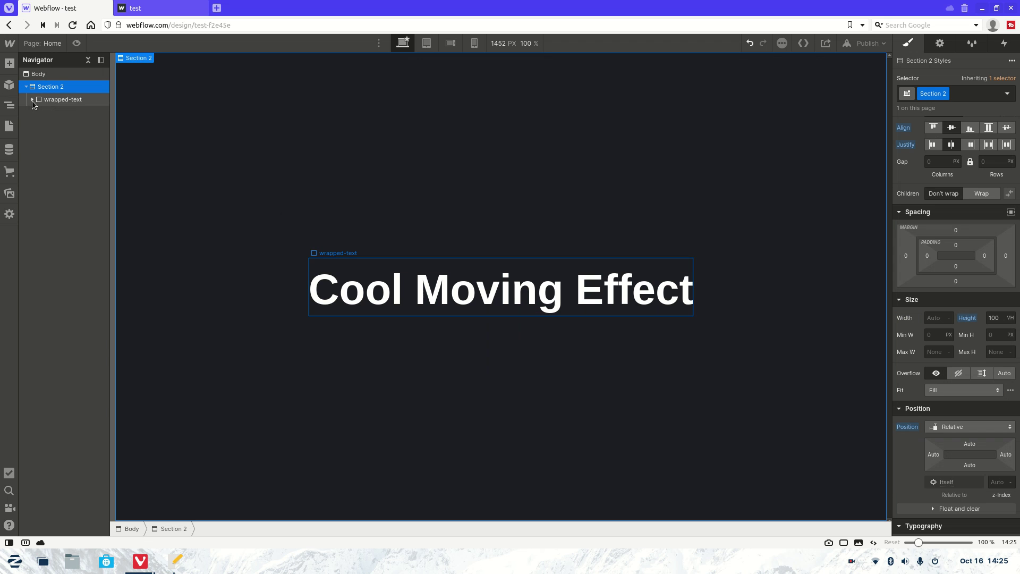
{"action": "left_click", "coordinate": [10, 63]}
{"action": "left_click_drag", "start_coordinate": [46, 250], "coordinate": [496, 314]}
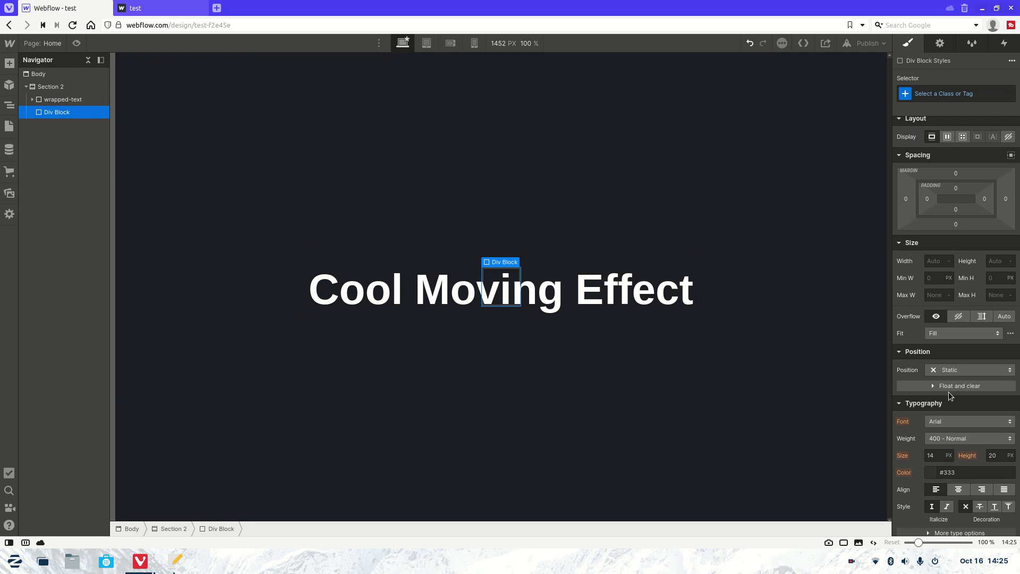
Set the new div block's position to absolute, anchored to the bottom-right corner of Section 2
{"action": "left_click", "coordinate": [951, 371]}
{"action": "left_click", "coordinate": [951, 395]}
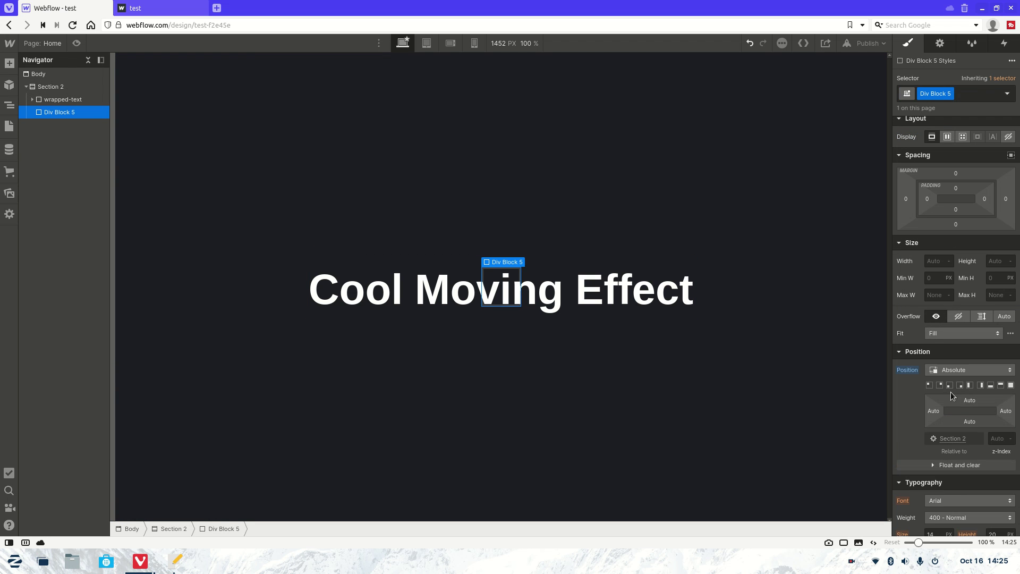
{"action": "left_click", "coordinate": [959, 385]}
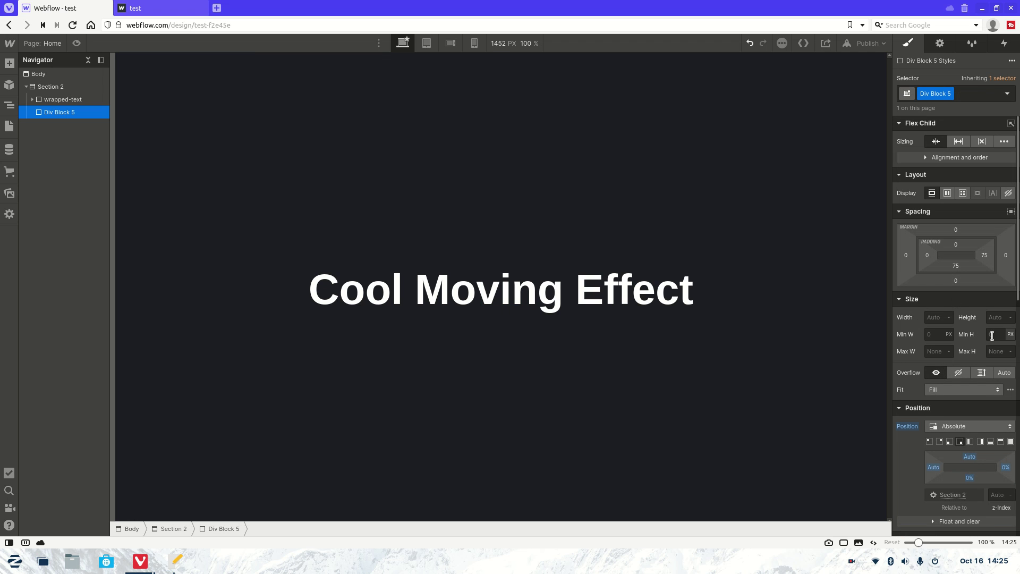
Set both the width and the height of Div Block 5 to 60 VW
{"action": "left_click", "coordinate": [942, 317]}
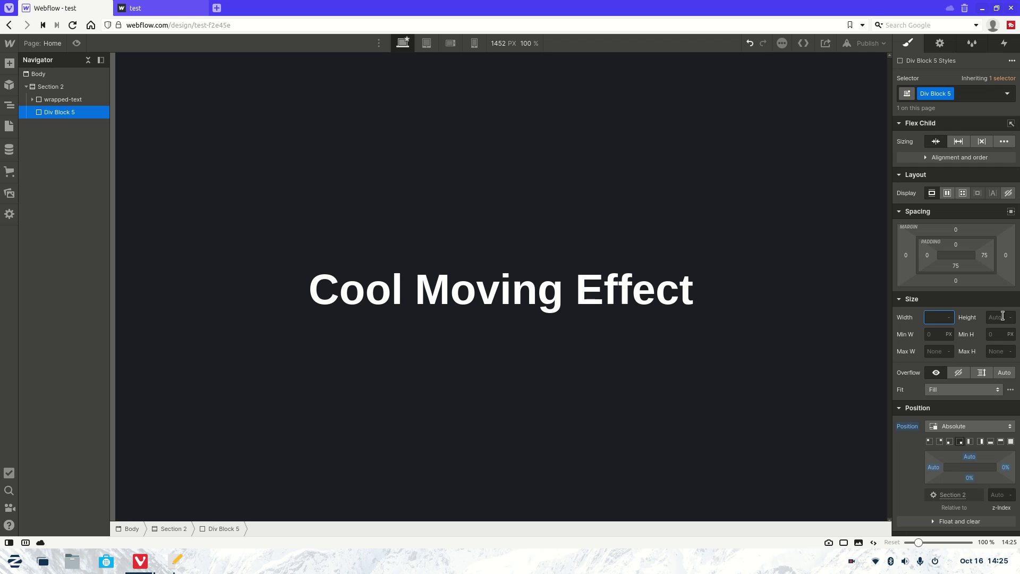
{"action": "type", "text": "60"}
{"action": "left_click", "coordinate": [950, 318]}
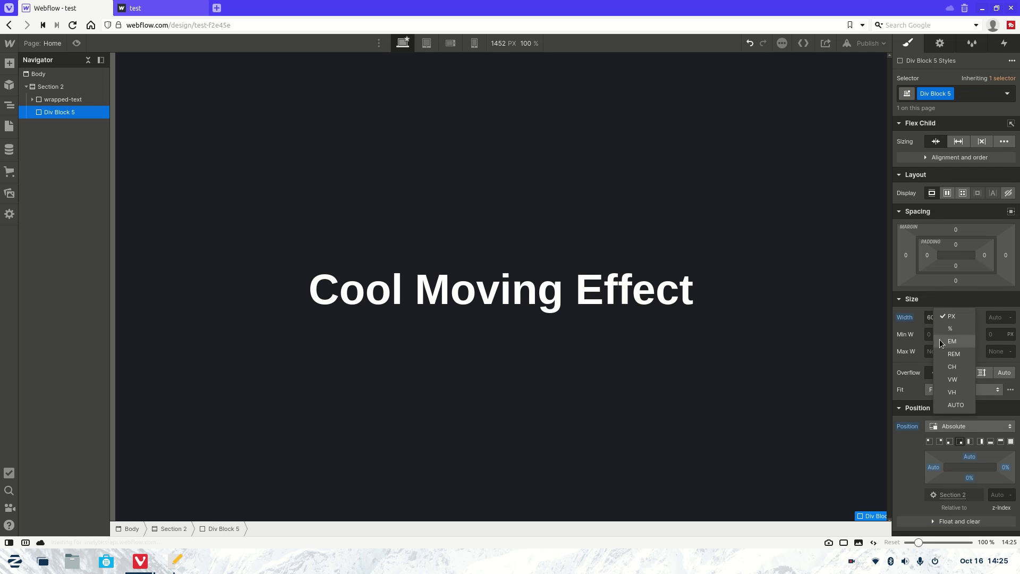
{"action": "left_click", "coordinate": [952, 379]}
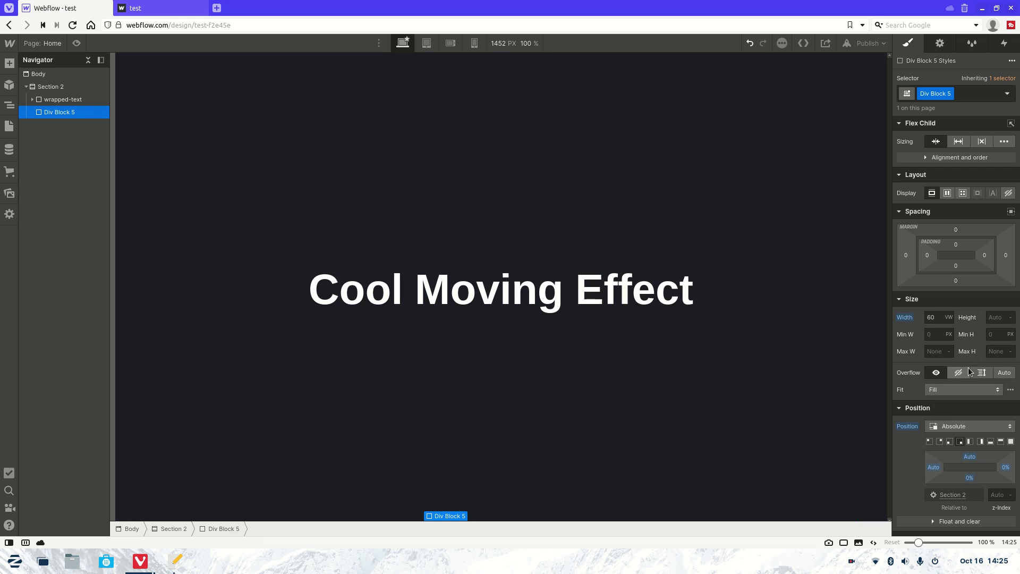
{"action": "left_click", "coordinate": [1003, 316]}
{"action": "type", "text": "60"}
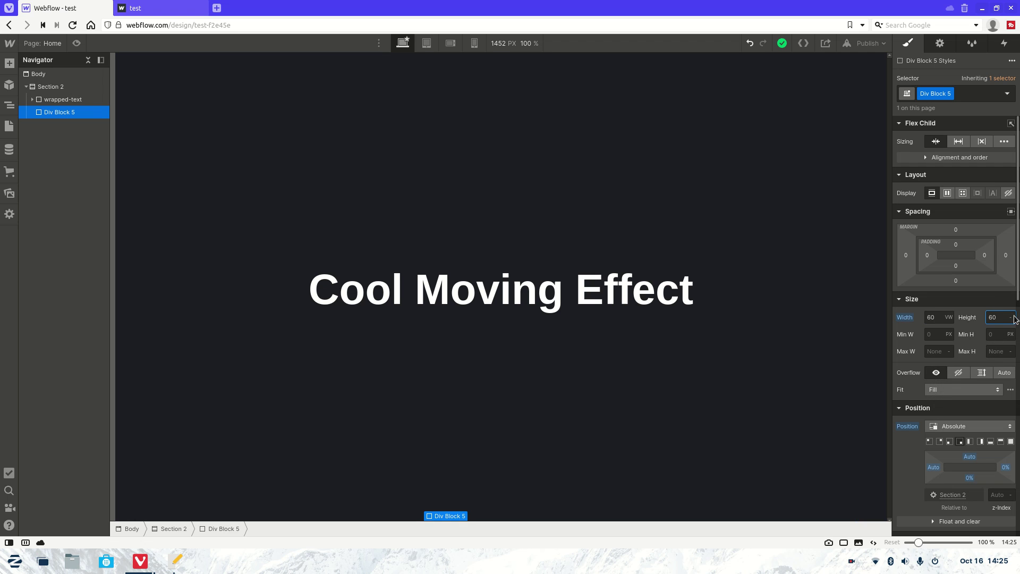
{"action": "left_click", "coordinate": [1008, 318]}
{"action": "left_click", "coordinate": [997, 379]}
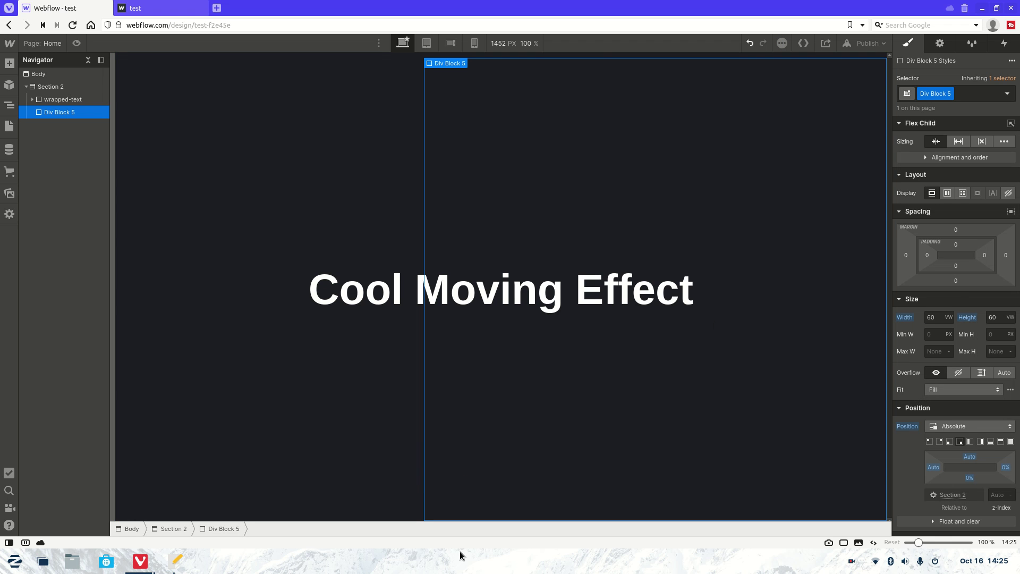
Copy the color code #7567f8 from the open text document and apply it as Div Block 5's background color
{"action": "left_click", "coordinate": [177, 561]}
{"action": "left_click_drag", "start_coordinate": [360, 139], "coordinate": [272, 133]}
{"action": "key", "text": "ctrl+c"}
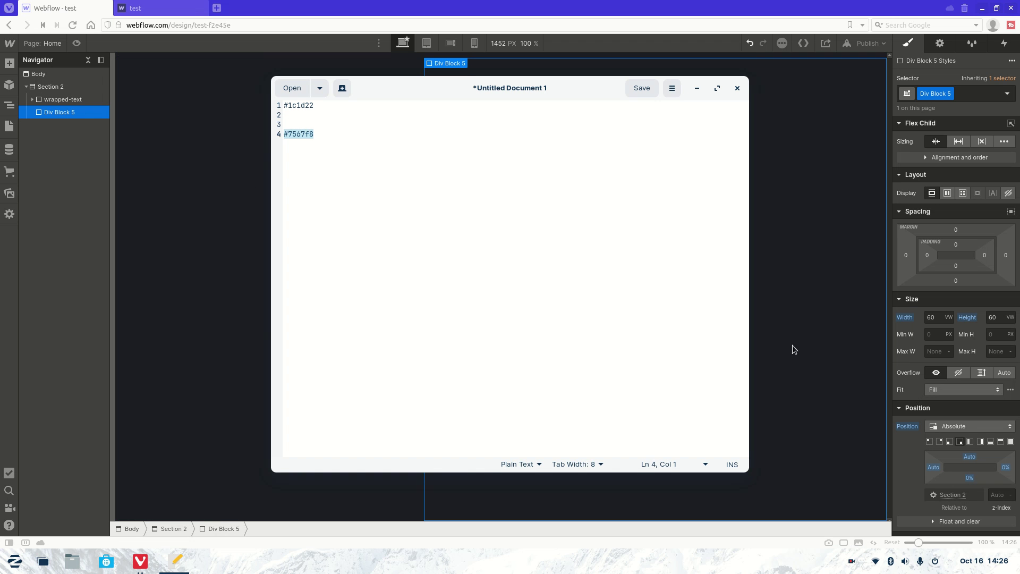
{"action": "left_click", "coordinate": [757, 382]}
{"action": "scroll", "coordinate": [931, 331], "scroll_direction": "down", "scroll_amount": 1}
{"action": "scroll", "coordinate": [931, 331], "scroll_direction": "down", "scroll_amount": 3}
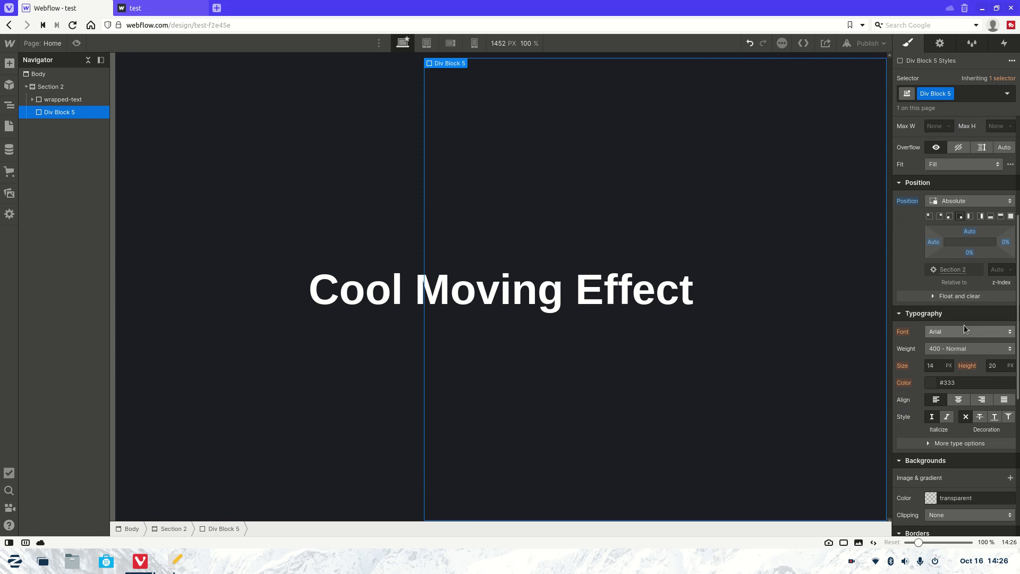
{"action": "scroll", "coordinate": [961, 318], "scroll_direction": "down", "scroll_amount": 2}
{"action": "left_click", "coordinate": [956, 413]}
{"action": "key", "text": "ctrl+v"}
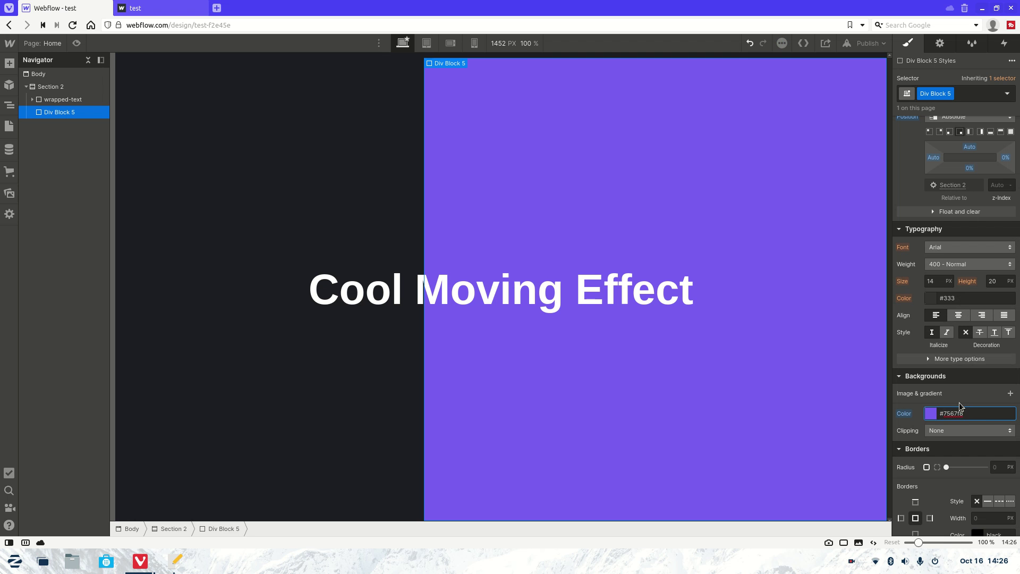
Round Div Block 5 into a circle with a border radius of 100%
{"action": "scroll", "coordinate": [960, 392], "scroll_direction": "down", "scroll_amount": 4}
{"action": "left_click", "coordinate": [1006, 240]}
{"action": "type", "text": "100 "}
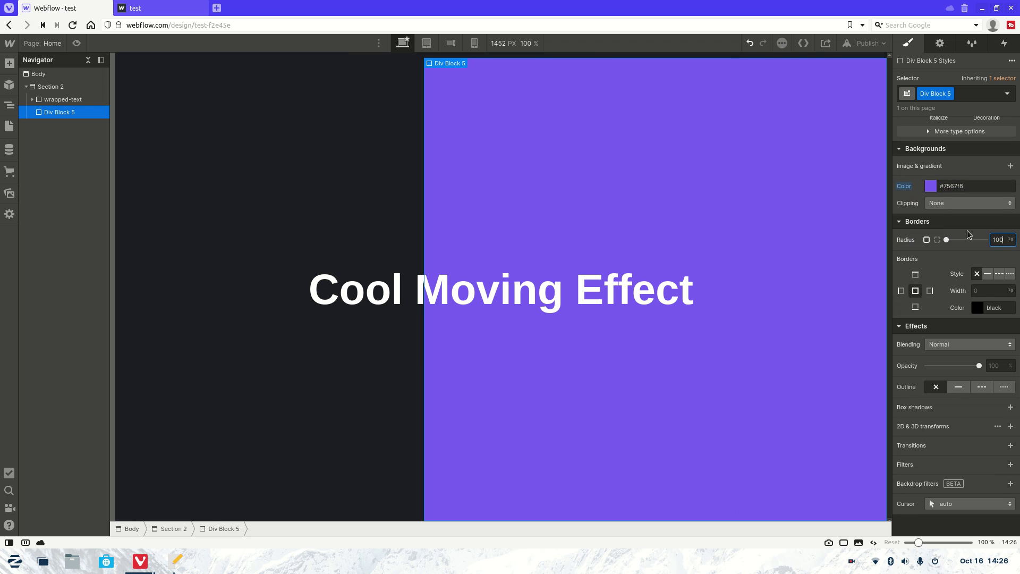
{"action": "type", "text": "%"}
{"action": "key", "text": "Return"}
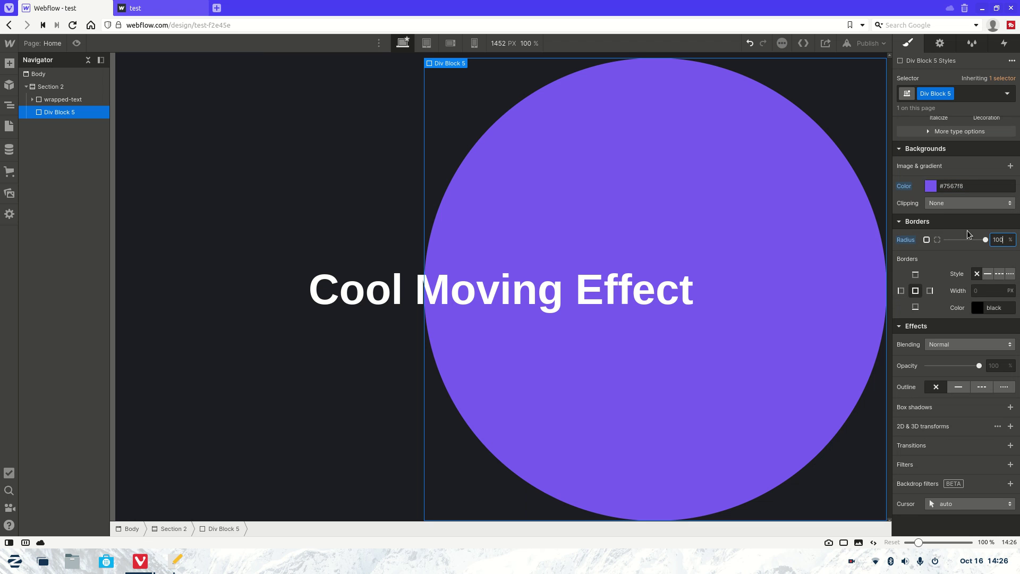
Add a blur filter with a 200 px radius to the purple circle
{"action": "left_click", "coordinate": [1010, 464]}
{"action": "left_click", "coordinate": [986, 520]}
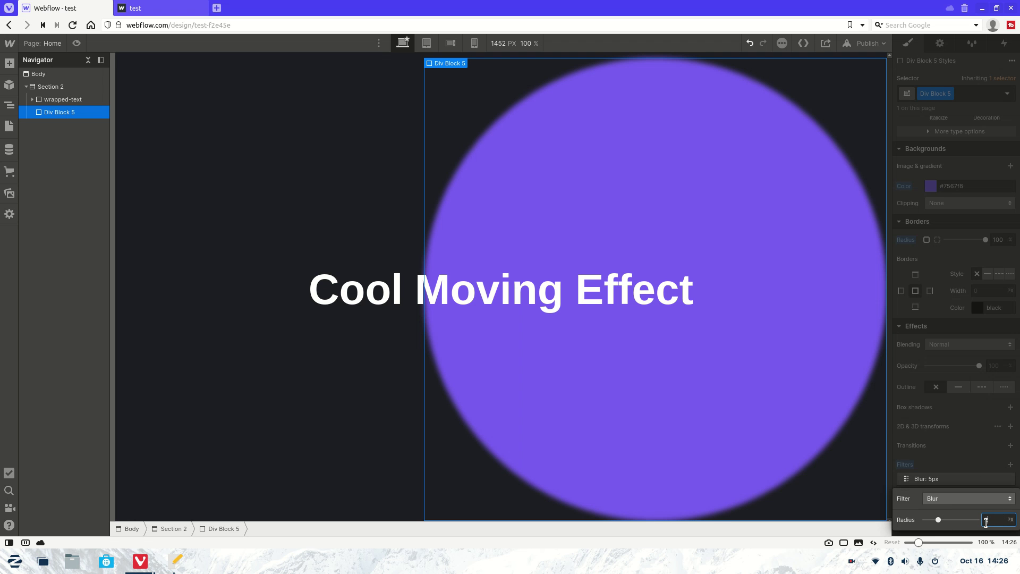
{"action": "key", "text": "Return"}
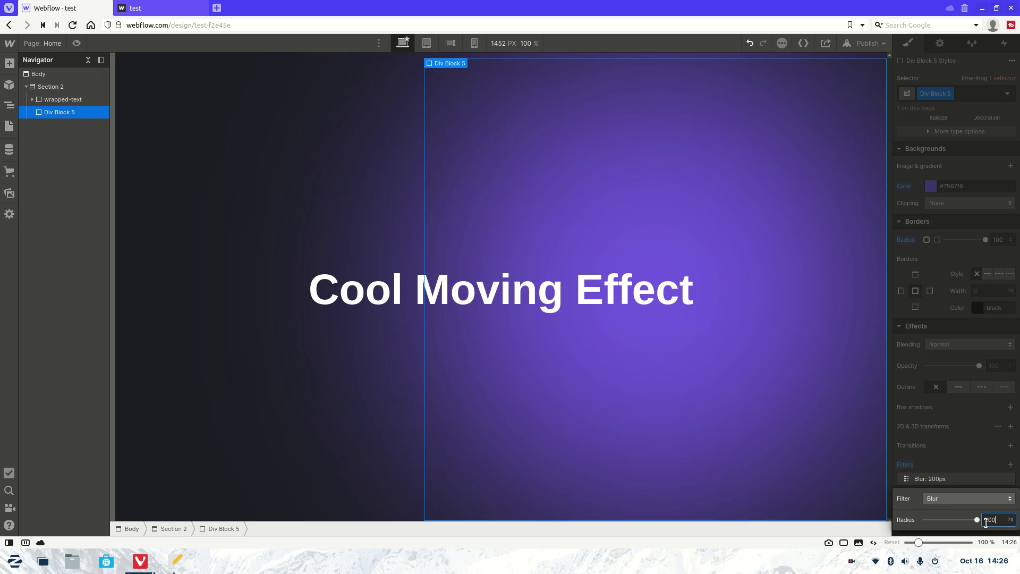
{"action": "left_click", "coordinate": [944, 457]}
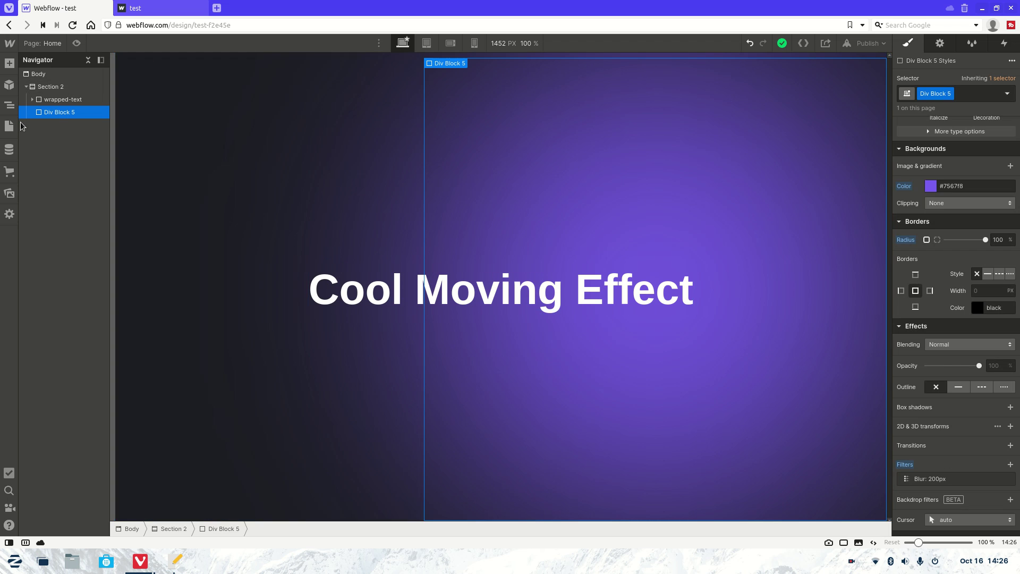
{"action": "double_click", "coordinate": [922, 93]}
{"action": "type", "text": "circle_1"}
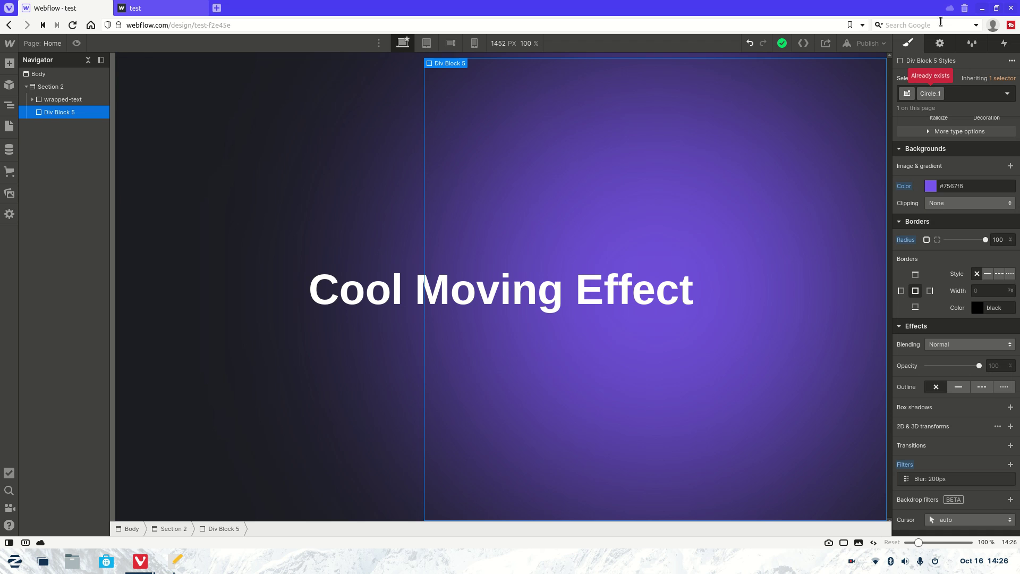
{"action": "key", "text": "Escape"}
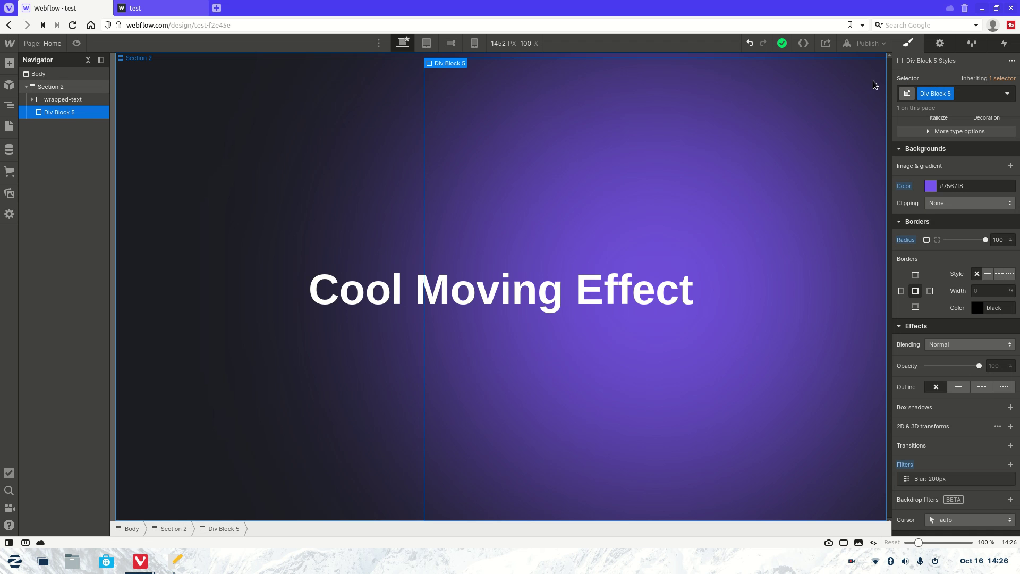
Rename the Div Block 5 class to Circle_5
{"action": "type", "text": "c"}
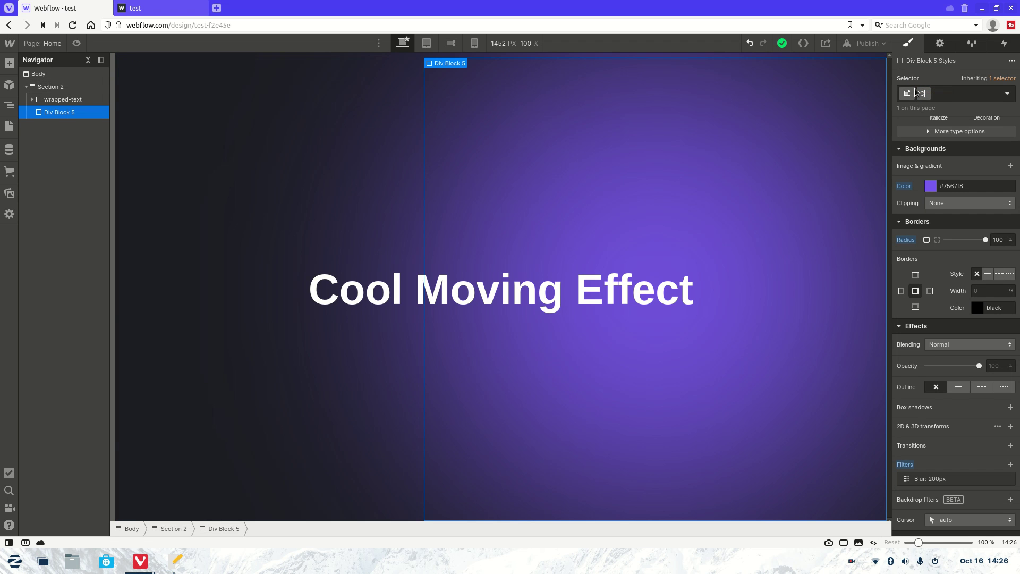
{"action": "type", "text": "ircle_5"}
{"action": "key", "text": "Return"}
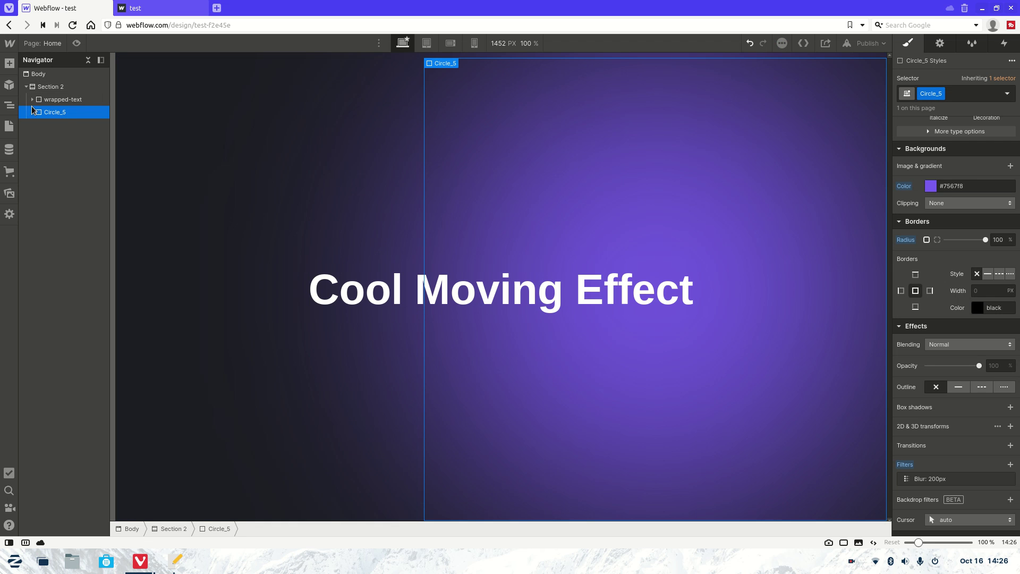
Duplicate the Circle_5 block, give the copy a duplicated class named Circle_6, and accept saving the site without interactions
{"action": "key", "text": "ctrl+d"}
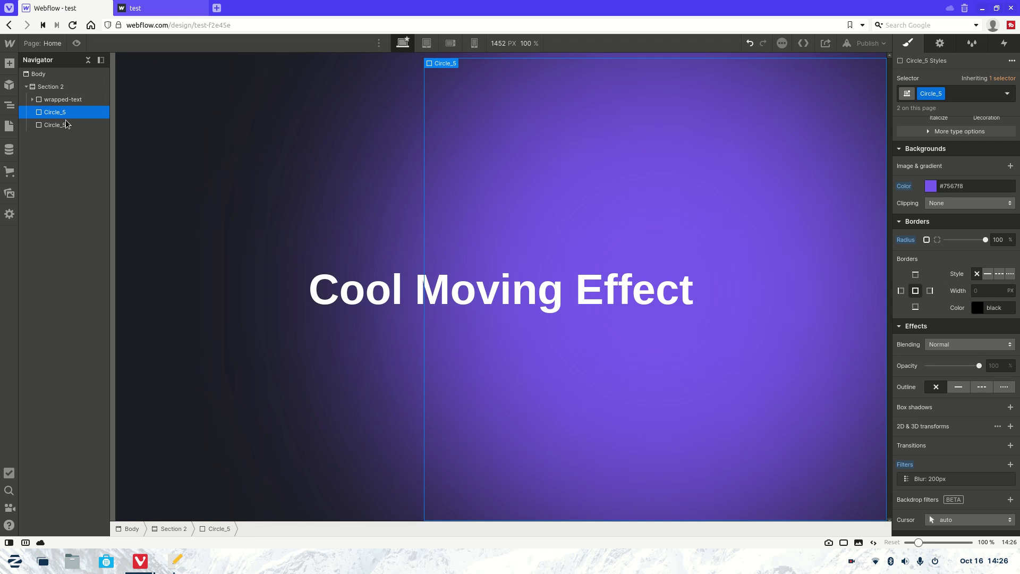
{"action": "left_click", "coordinate": [941, 94]}
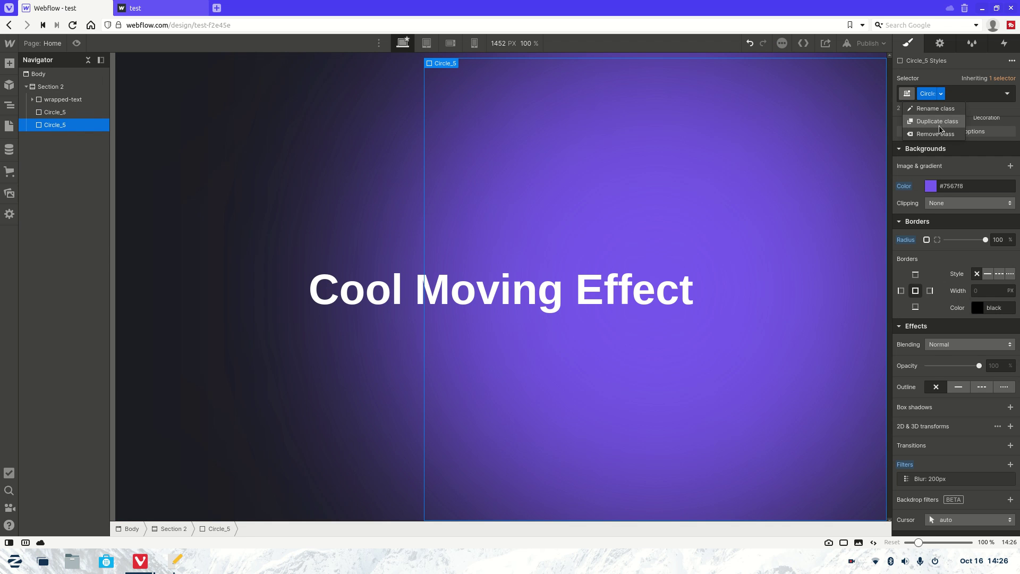
{"action": "left_click", "coordinate": [938, 121]}
{"action": "type", "text": "Circle_6"}
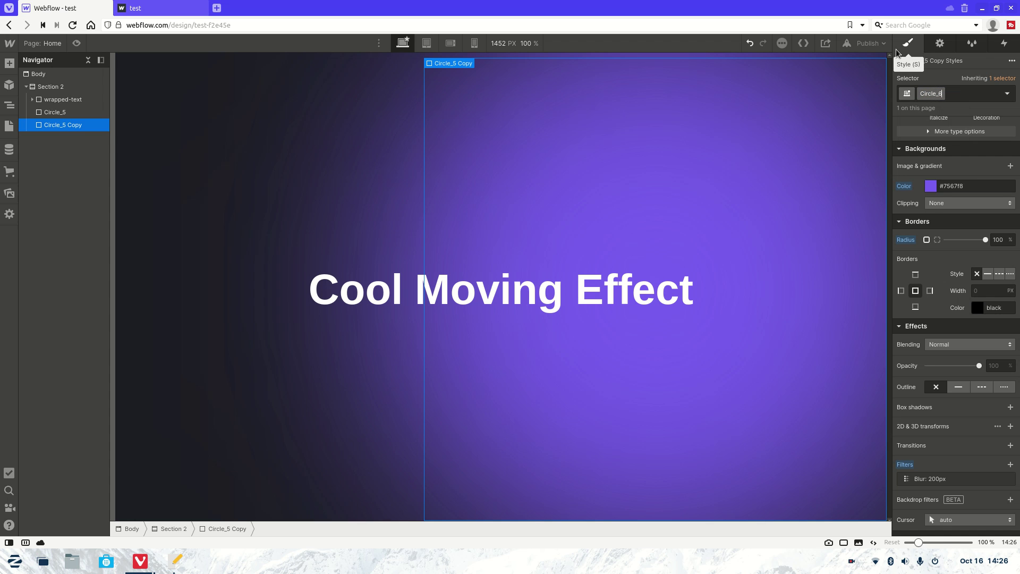
{"action": "key", "text": "Return"}
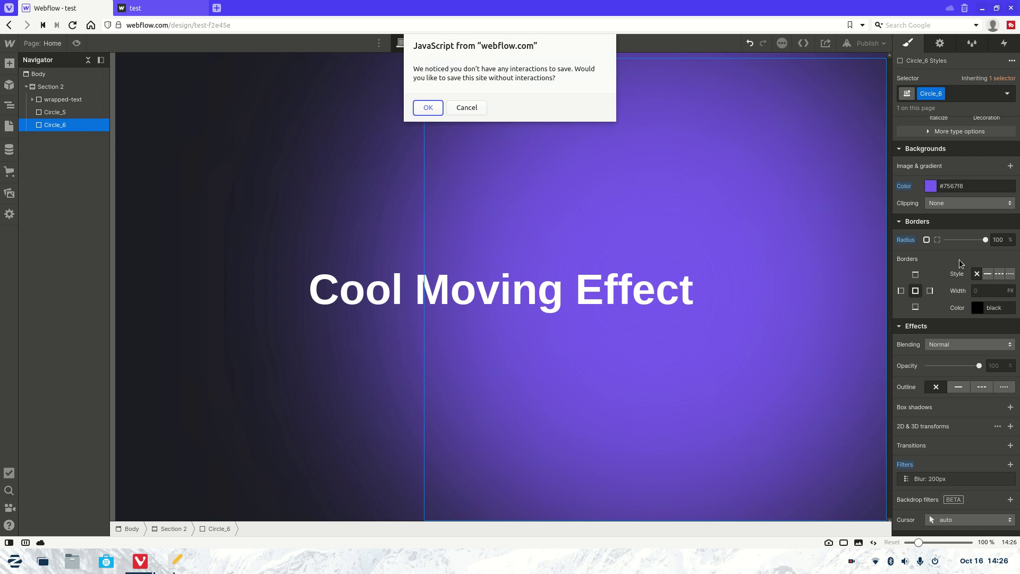
{"action": "key", "text": "Return"}
Anchor the absolutely positioned Circle_6 block to the top-left corner of Section 2
{"action": "scroll", "coordinate": [923, 234], "scroll_direction": "up", "scroll_amount": 3}
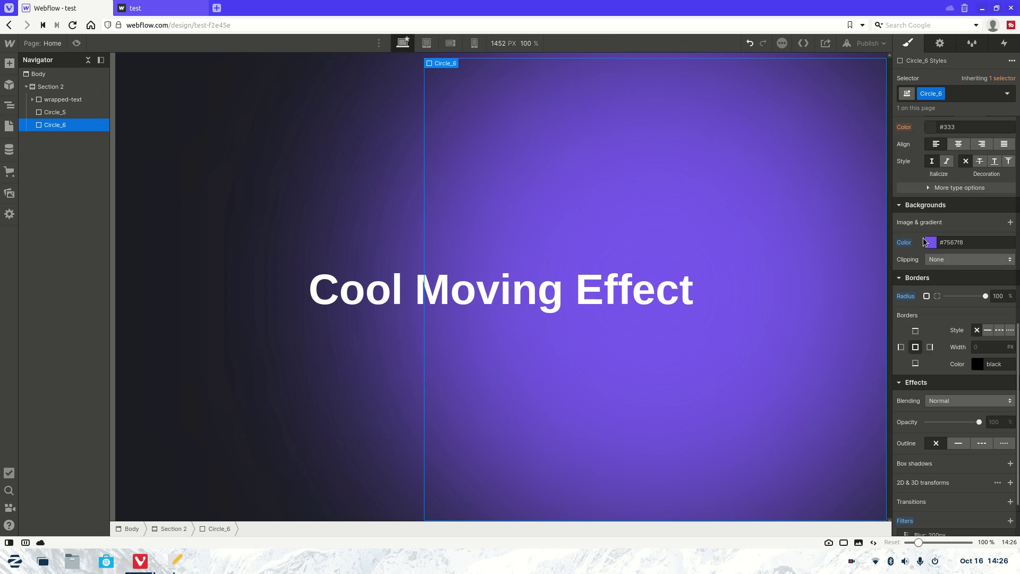
{"action": "scroll", "coordinate": [923, 234], "scroll_direction": "up", "scroll_amount": 4}
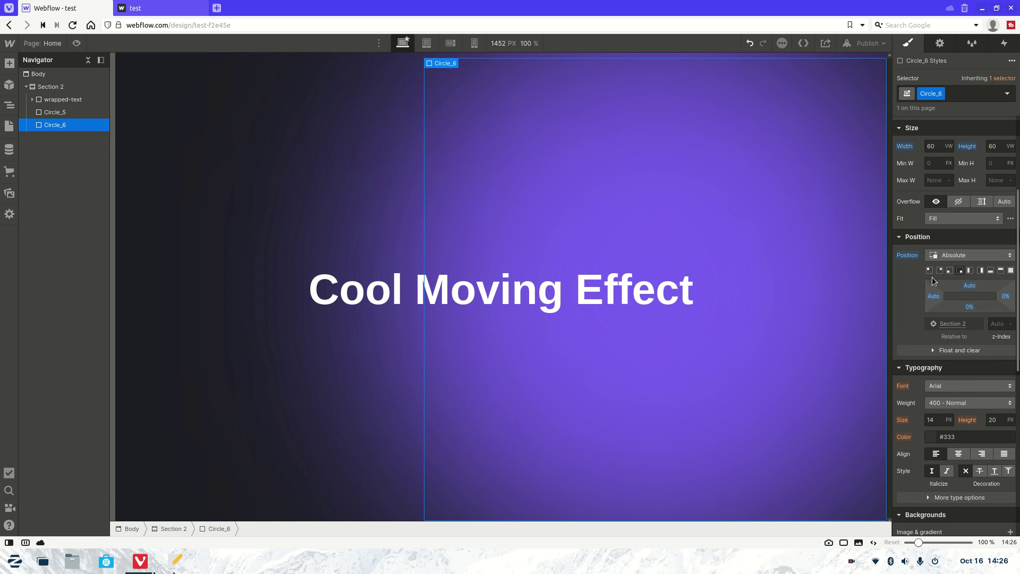
{"action": "left_click", "coordinate": [929, 271]}
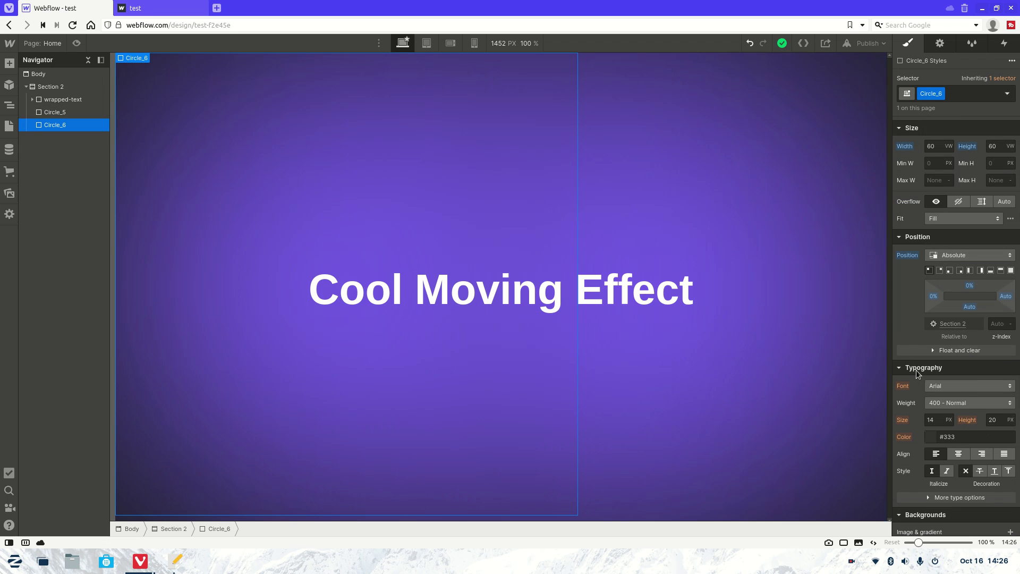
Set both the width and the height of Circle_6 to 40 VW
{"action": "scroll", "coordinate": [915, 375], "scroll_direction": "down", "scroll_amount": 5}
{"action": "scroll", "coordinate": [915, 376], "scroll_direction": "down", "scroll_amount": 1}
{"action": "scroll", "coordinate": [921, 362], "scroll_direction": "up", "scroll_amount": 5}
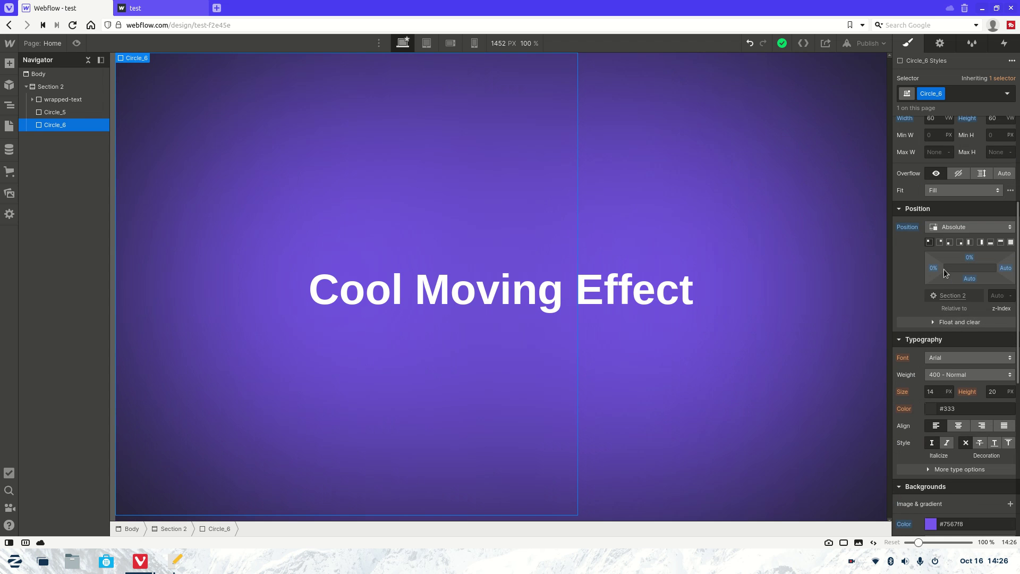
{"action": "scroll", "coordinate": [941, 267], "scroll_direction": "up", "scroll_amount": 3}
{"action": "scroll", "coordinate": [941, 267], "scroll_direction": "up", "scroll_amount": 1}
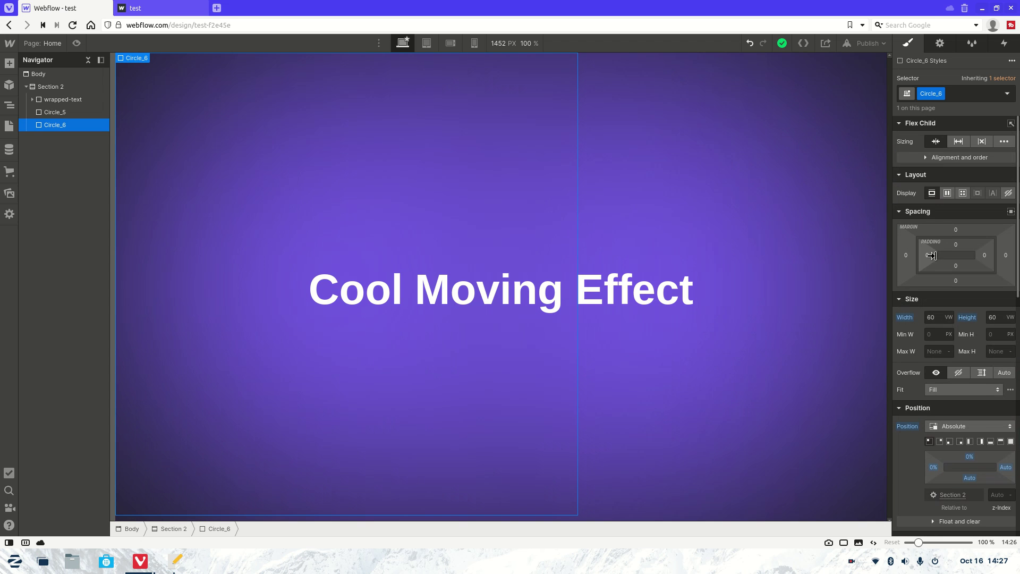
{"action": "left_click", "coordinate": [943, 320]}
{"action": "type", "text": "4"}
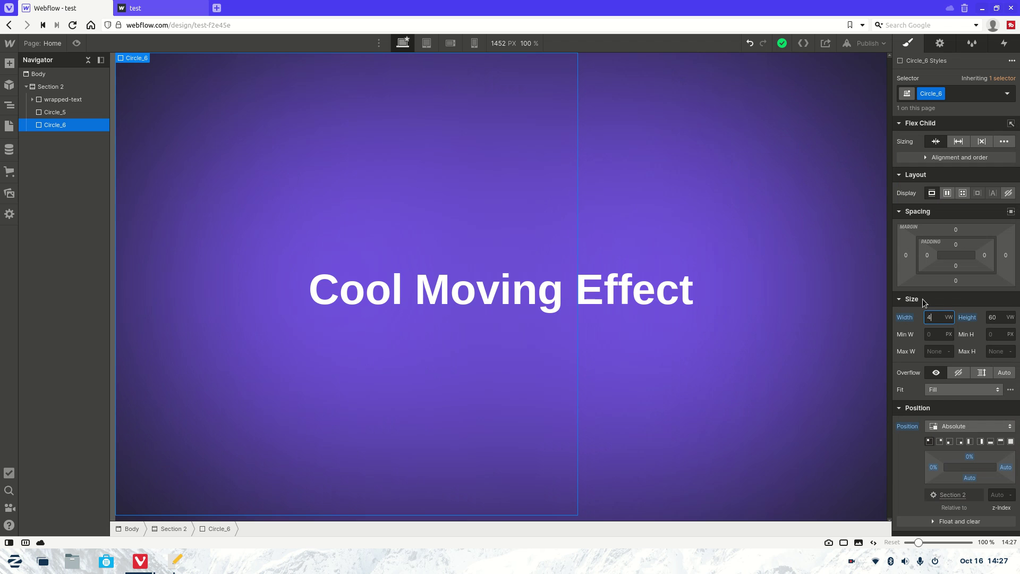
{"action": "left_click", "coordinate": [999, 321]}
{"action": "type", "text": "40"}
{"action": "key", "text": "Return"}
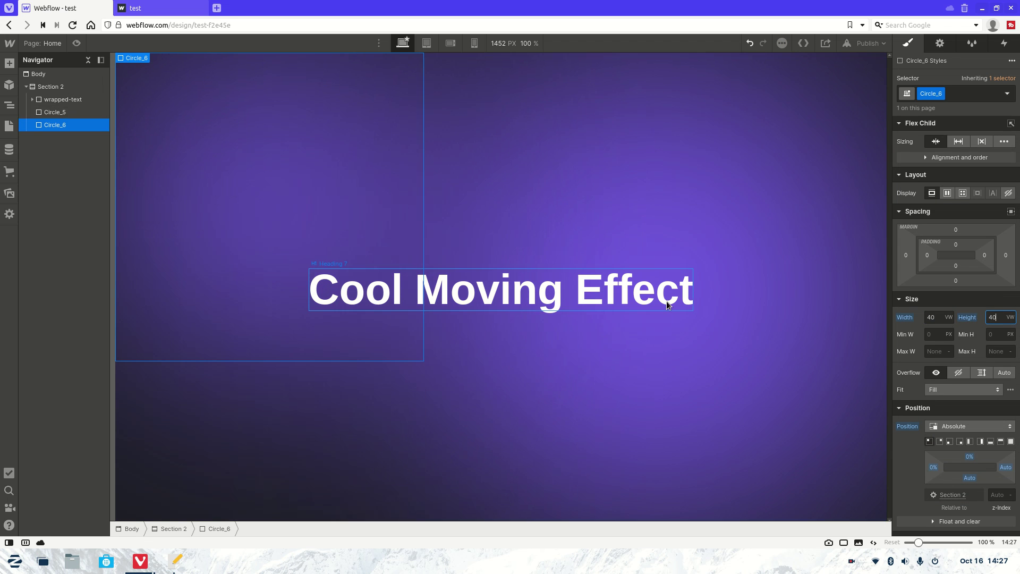
Set the blur filter radius of Circle_6 to 250 px
{"action": "scroll", "coordinate": [942, 308], "scroll_direction": "down", "scroll_amount": 5}
{"action": "scroll", "coordinate": [940, 308], "scroll_direction": "down", "scroll_amount": 5}
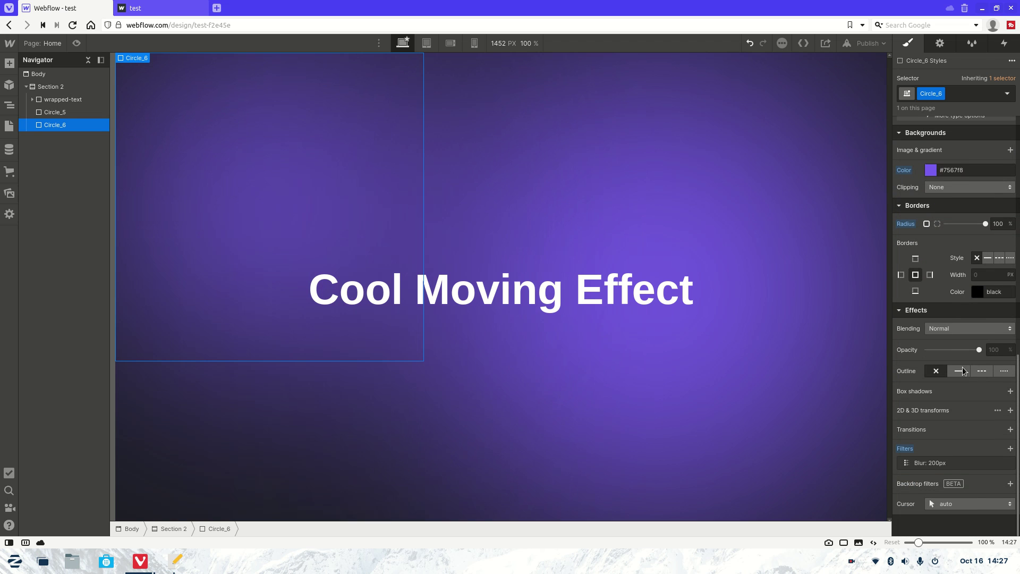
{"action": "left_click", "coordinate": [983, 466]}
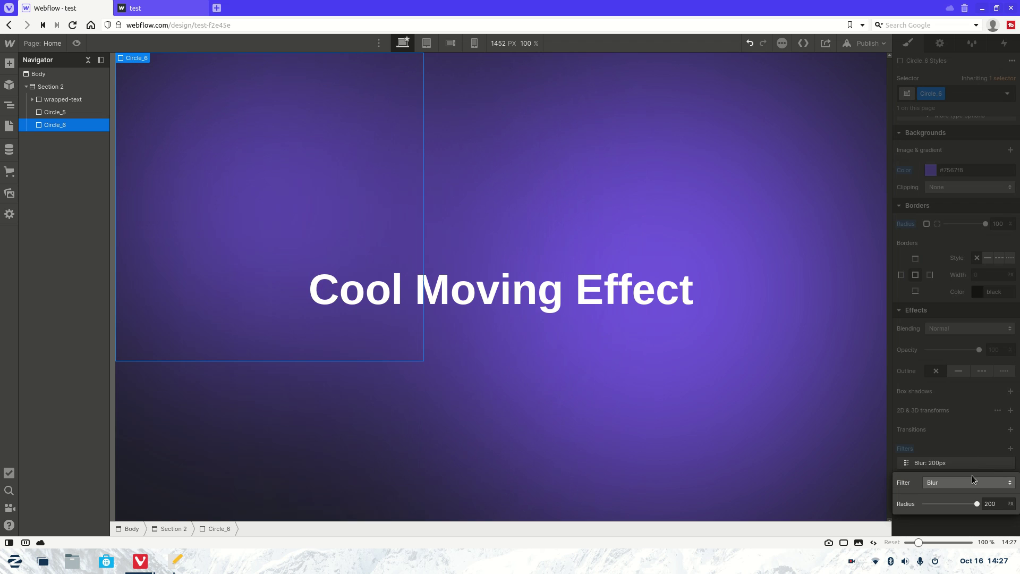
{"action": "left_click", "coordinate": [1000, 504]}
{"action": "type", "text": "2"}
{"action": "key", "text": "Return"}
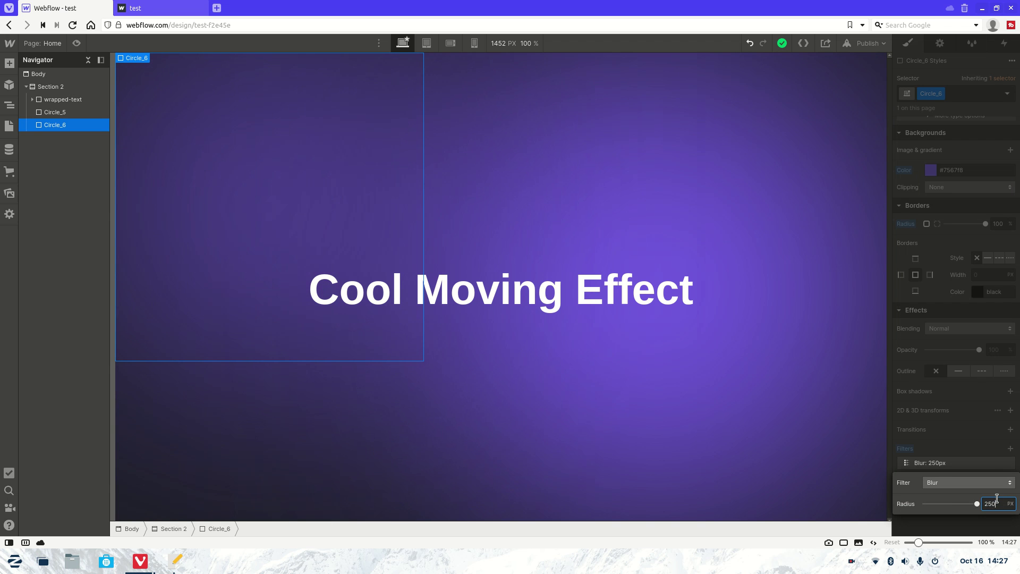
{"action": "left_click", "coordinate": [551, 205]}
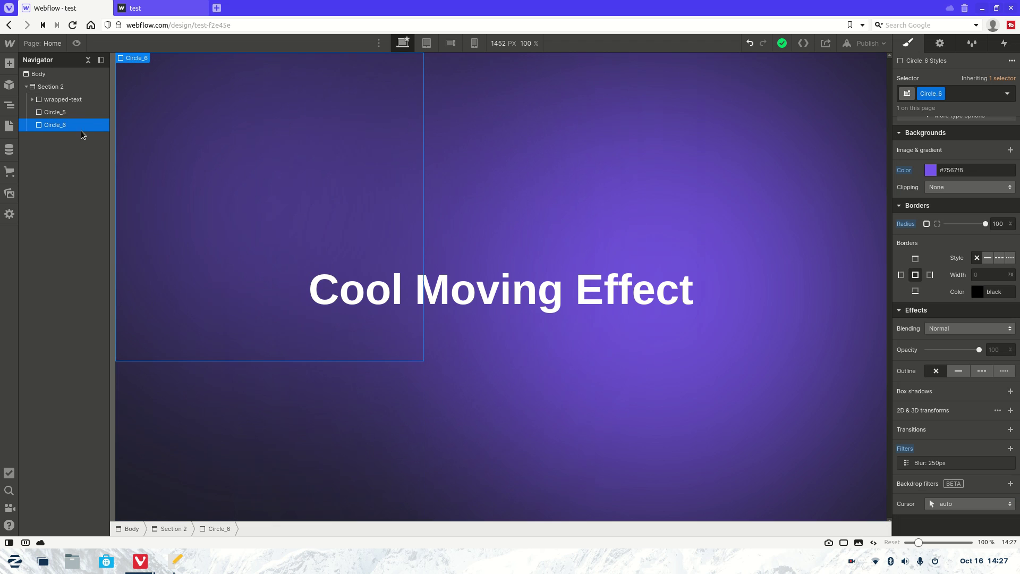
Duplicate the Circle_6 block and give the copy a duplicated class named Circle_7
{"action": "key", "text": "ctrl+d"}
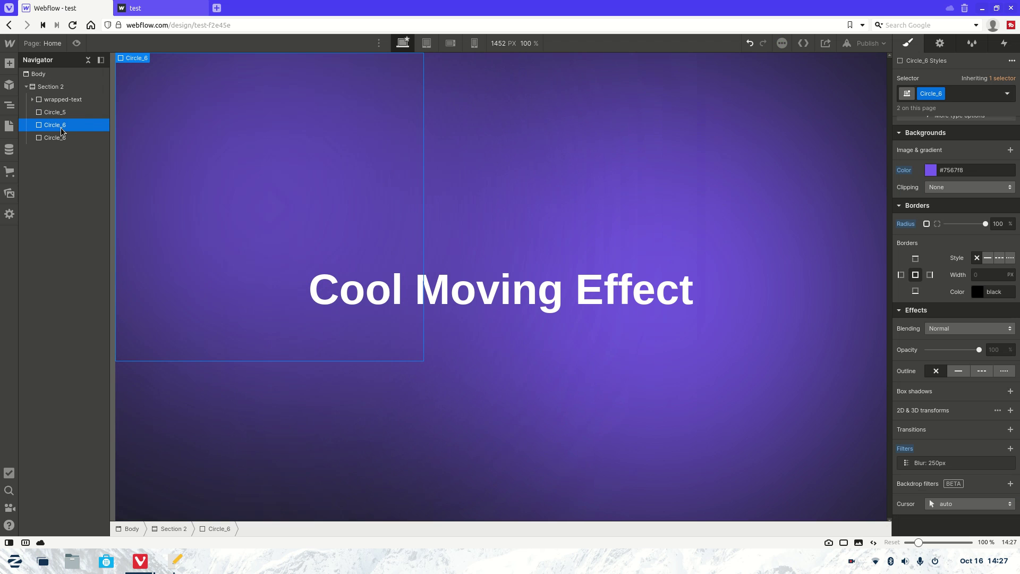
{"action": "left_click", "coordinate": [940, 96]}
{"action": "left_click", "coordinate": [939, 117]}
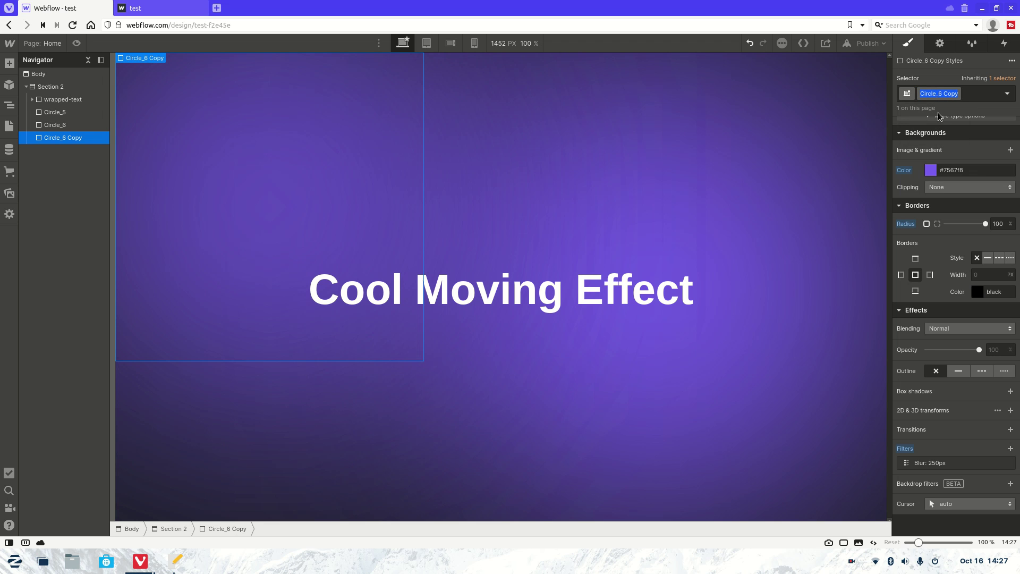
{"action": "type", "text": "C"}
{"action": "type", "text": "le_7"}
{"action": "key", "text": "Return"}
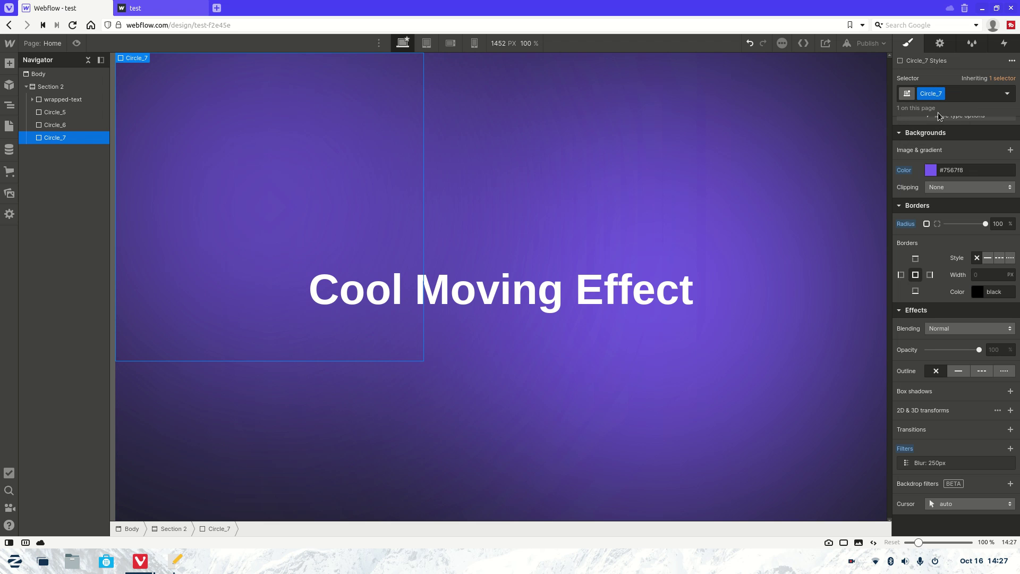
Anchor the absolutely positioned Circle_7 block to the bottom-left corner of Section 2
{"action": "scroll", "coordinate": [981, 225], "scroll_direction": "up", "scroll_amount": 6}
{"action": "key", "text": "ctrl+s"}
{"action": "left_click", "coordinate": [428, 107]}
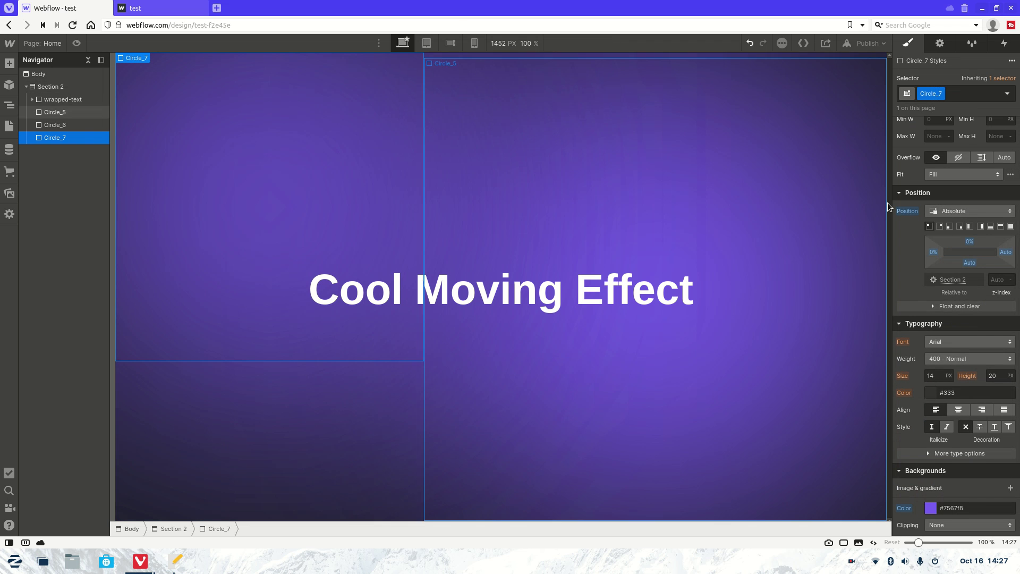
{"action": "left_click", "coordinate": [949, 227]}
{"action": "scroll", "coordinate": [950, 306], "scroll_direction": "down", "scroll_amount": 1}
{"action": "scroll", "coordinate": [949, 303], "scroll_direction": "down", "scroll_amount": 5}
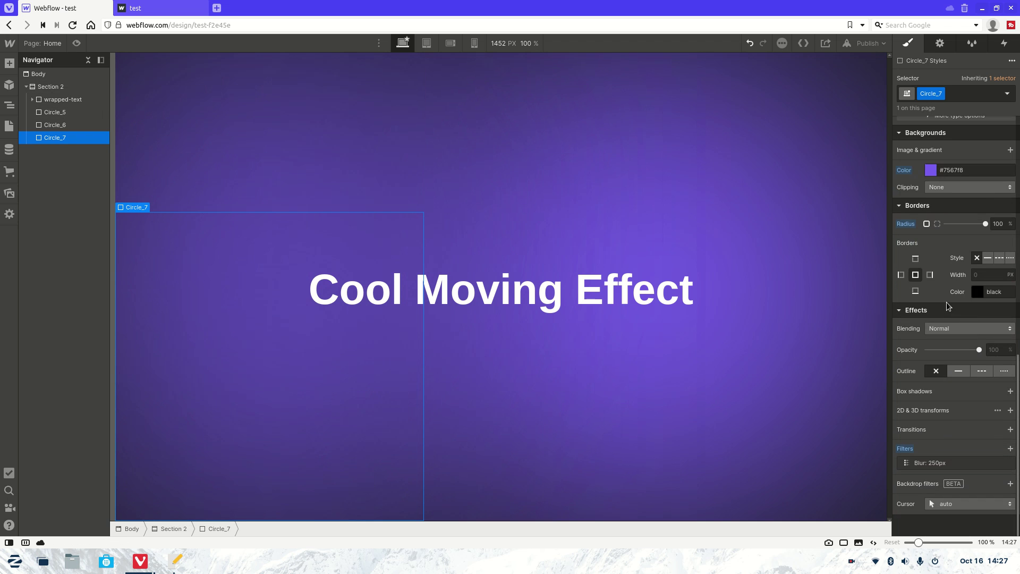
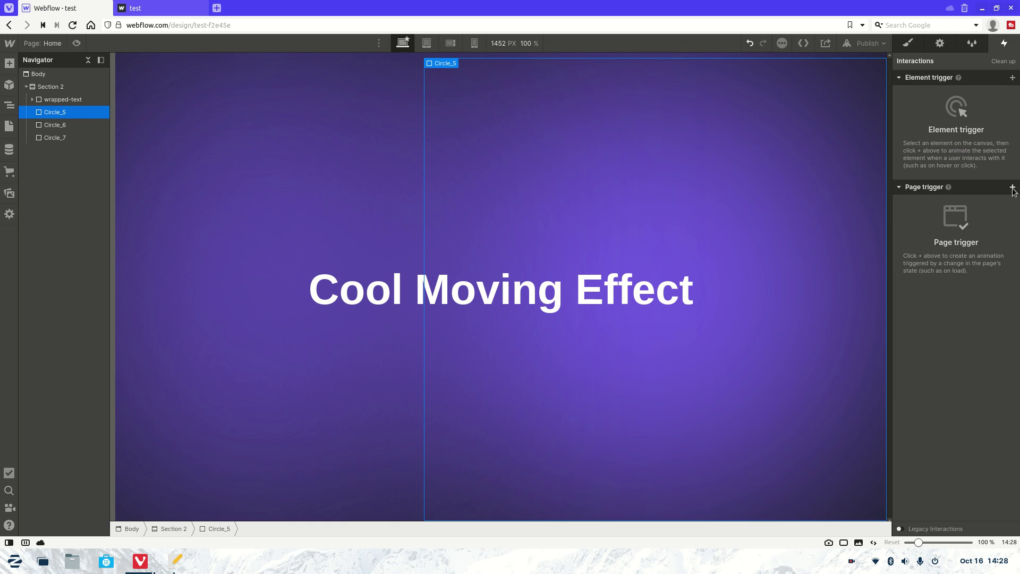
Add a Page load trigger that starts an animation when the page starts loading
{"action": "left_click", "coordinate": [1012, 187]}
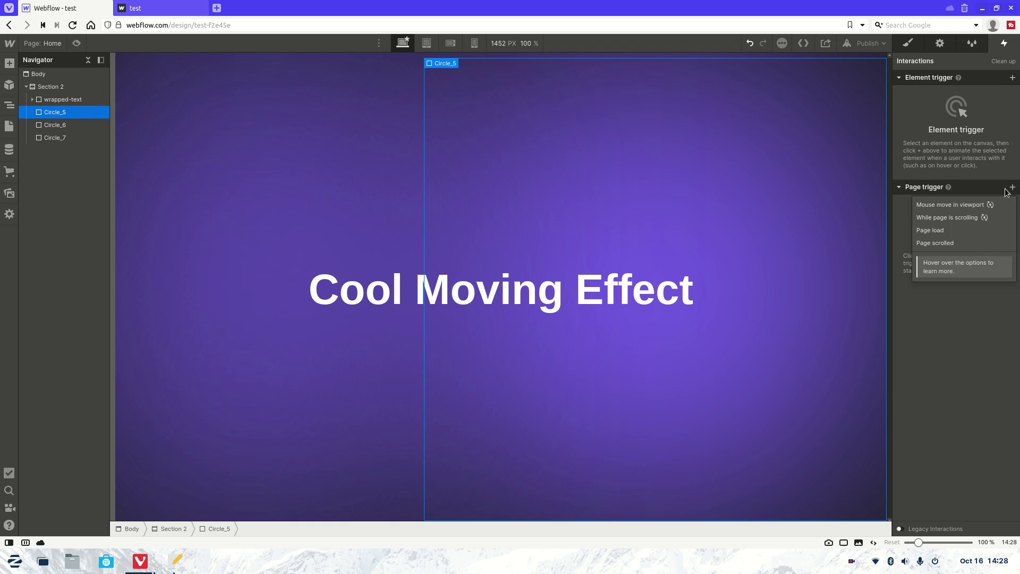
{"action": "left_click", "coordinate": [964, 233]}
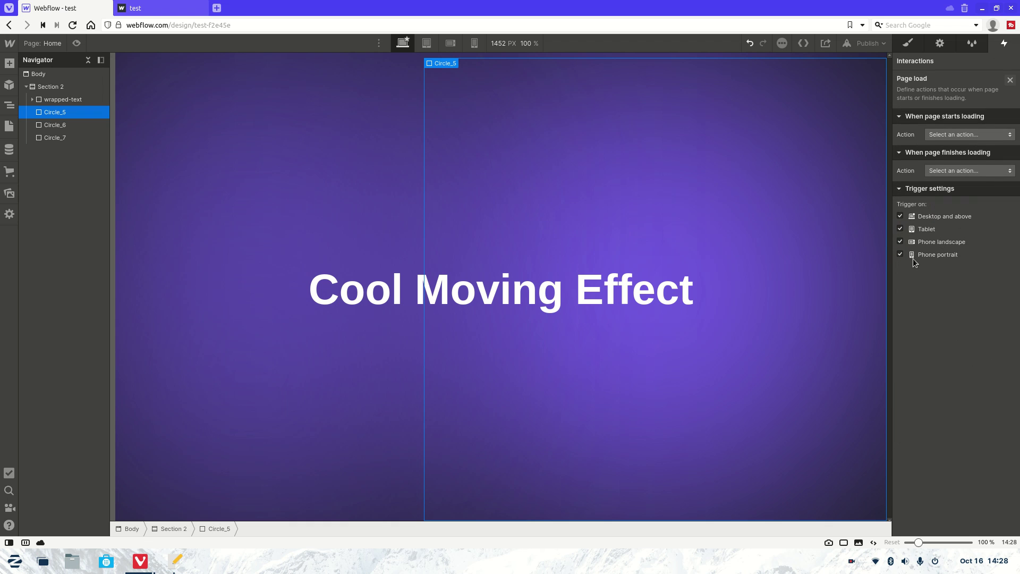
{"action": "left_click", "coordinate": [941, 135]}
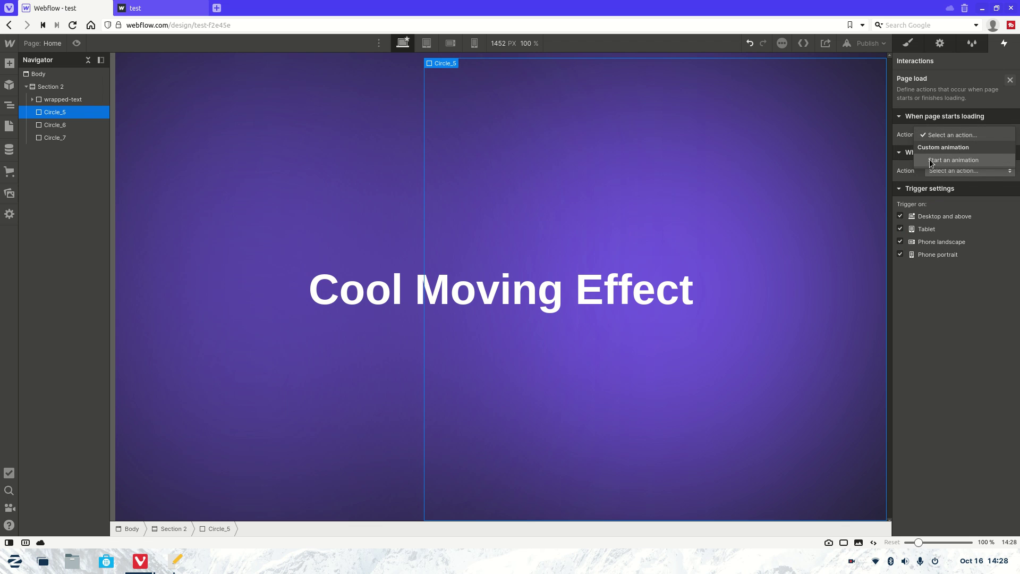
{"action": "left_click", "coordinate": [930, 158]}
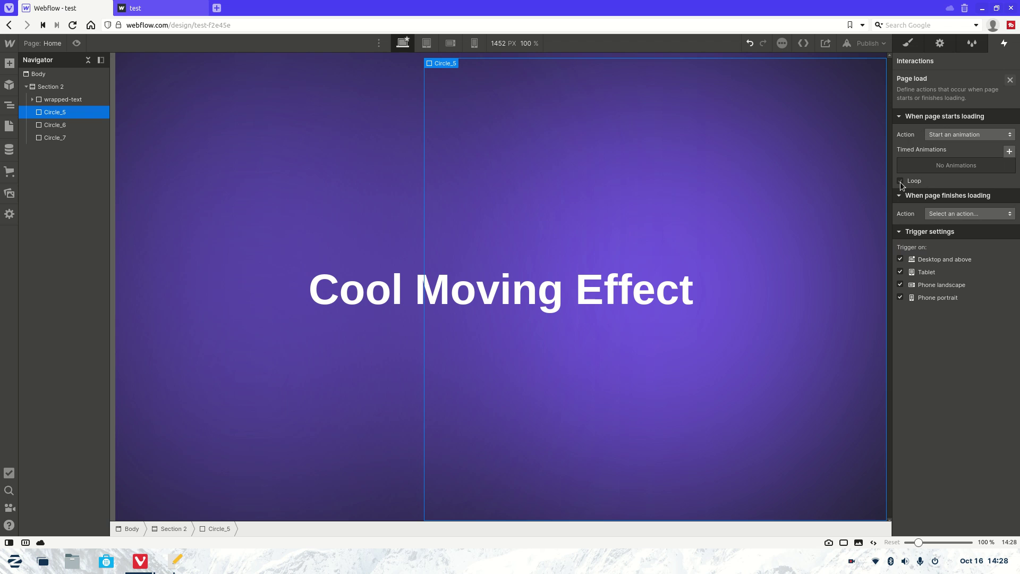
Create a timed animation named Circle_moving for the page-load trigger
{"action": "left_click", "coordinate": [1009, 151]}
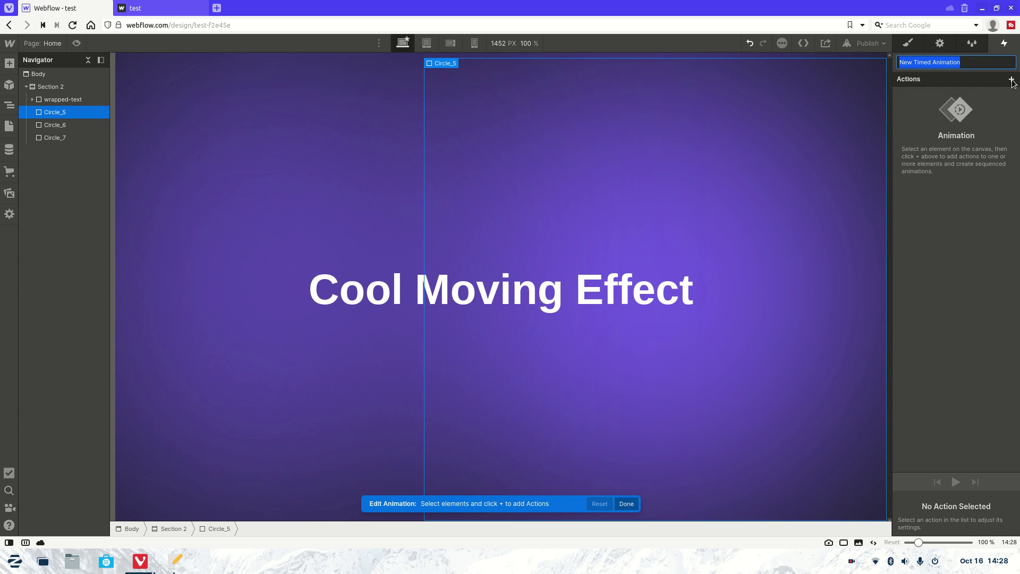
{"action": "type", "text": "Circ"}
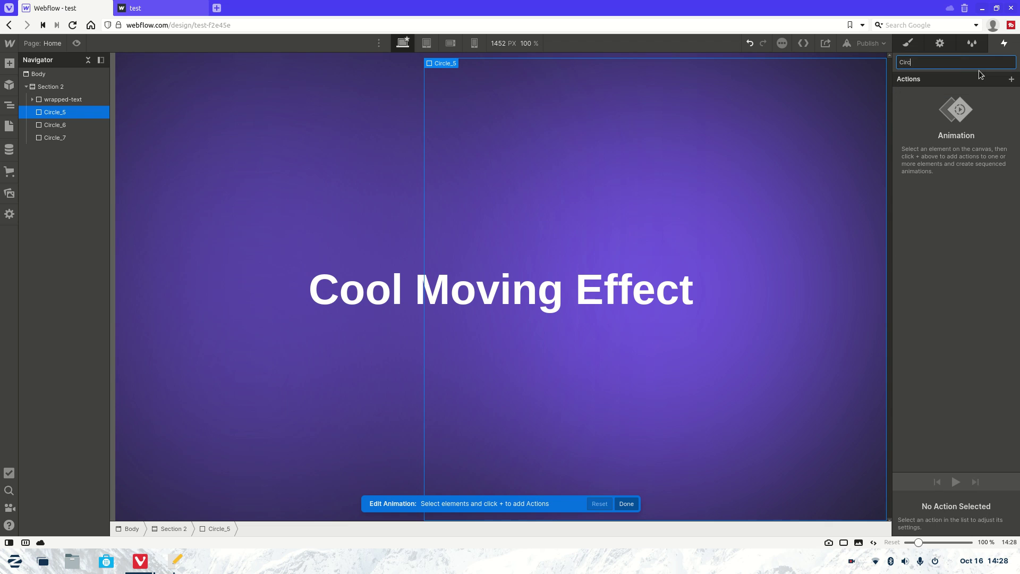
{"action": "type", "text": "le_moving"}
{"action": "key", "text": "Return"}
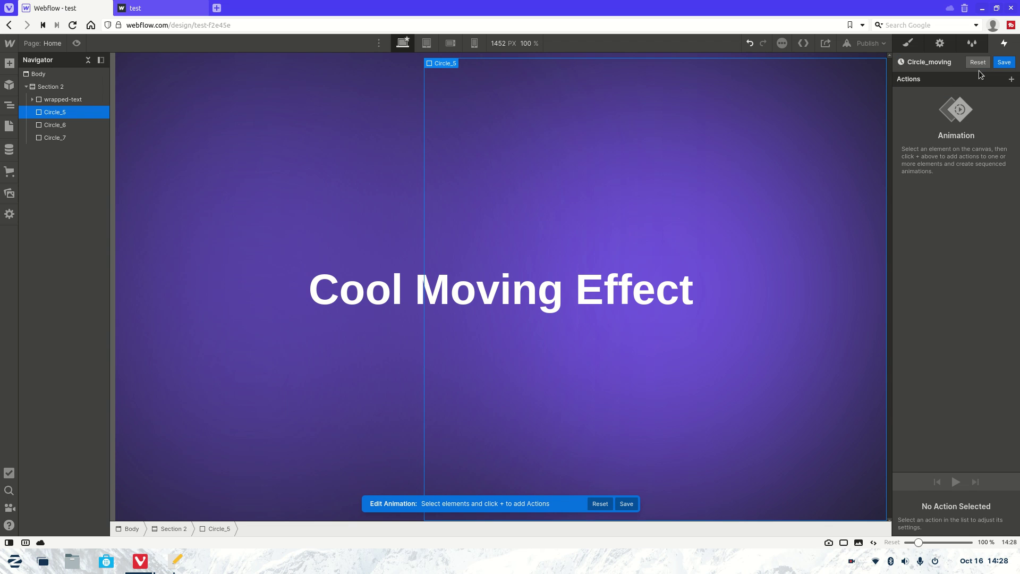
Add a Move action for Circle_5 as its initial state, with X and Y offsets of 0%
{"action": "left_click", "coordinate": [1011, 79]}
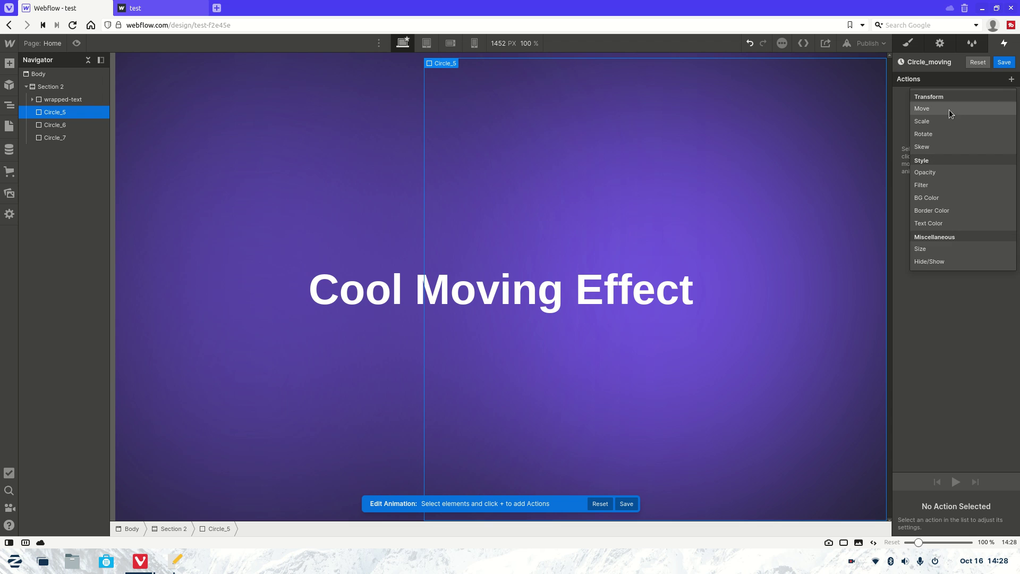
{"action": "left_click", "coordinate": [949, 109]}
{"action": "left_click", "coordinate": [992, 441]}
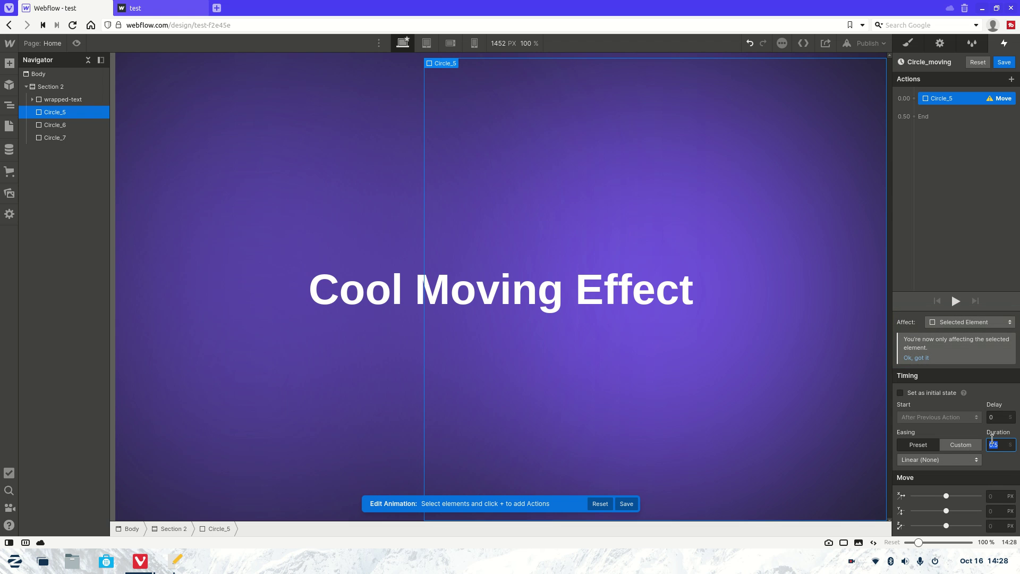
{"action": "left_click", "coordinate": [900, 393]}
{"action": "left_click", "coordinate": [995, 497]}
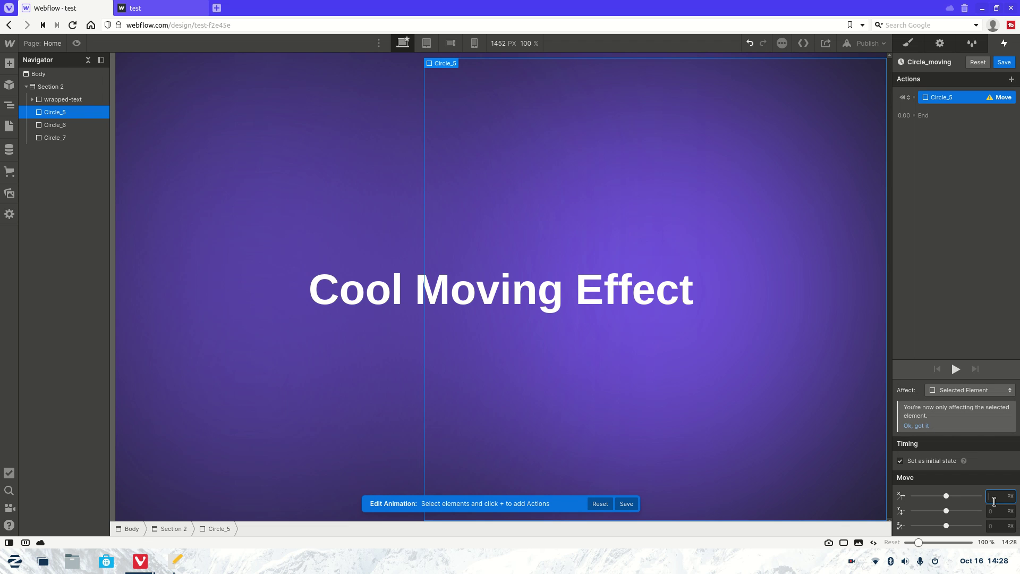
{"action": "type", "text": "0%"}
{"action": "left_click", "coordinate": [998, 511]}
{"action": "type", "text": "0%"}
Add a second Circle_5 Move action lasting 5 s, with X and Y offsets of -15%
{"action": "left_click", "coordinate": [1011, 79]}
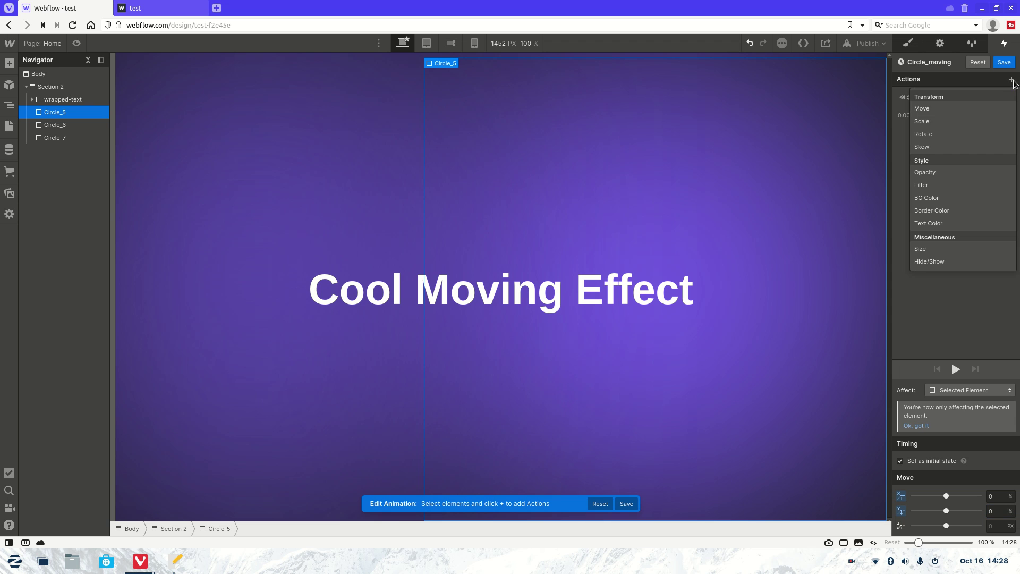
{"action": "left_click", "coordinate": [982, 109]}
{"action": "left_click", "coordinate": [992, 444]}
{"action": "type", "text": "5"}
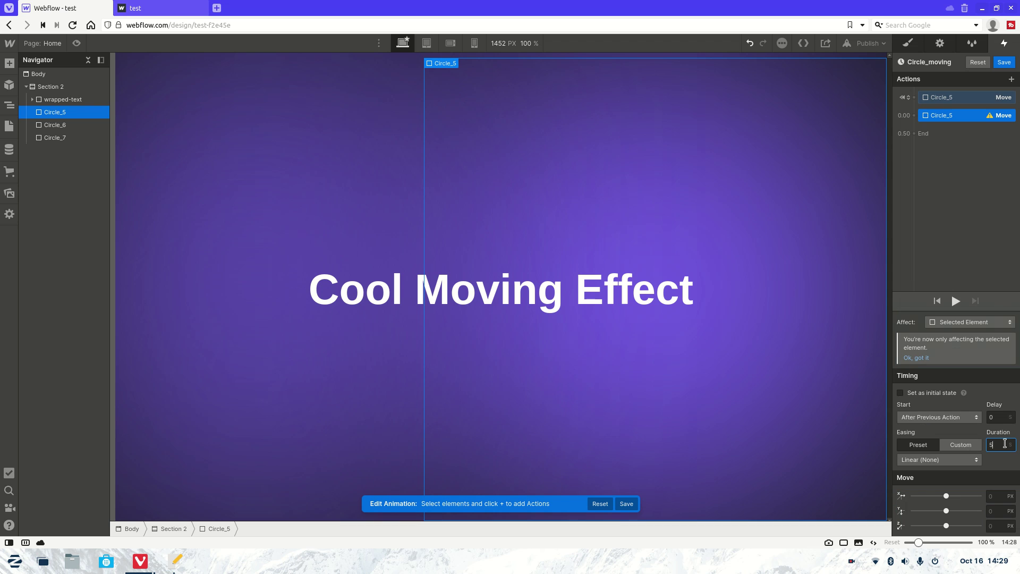
{"action": "left_click", "coordinate": [1009, 498]}
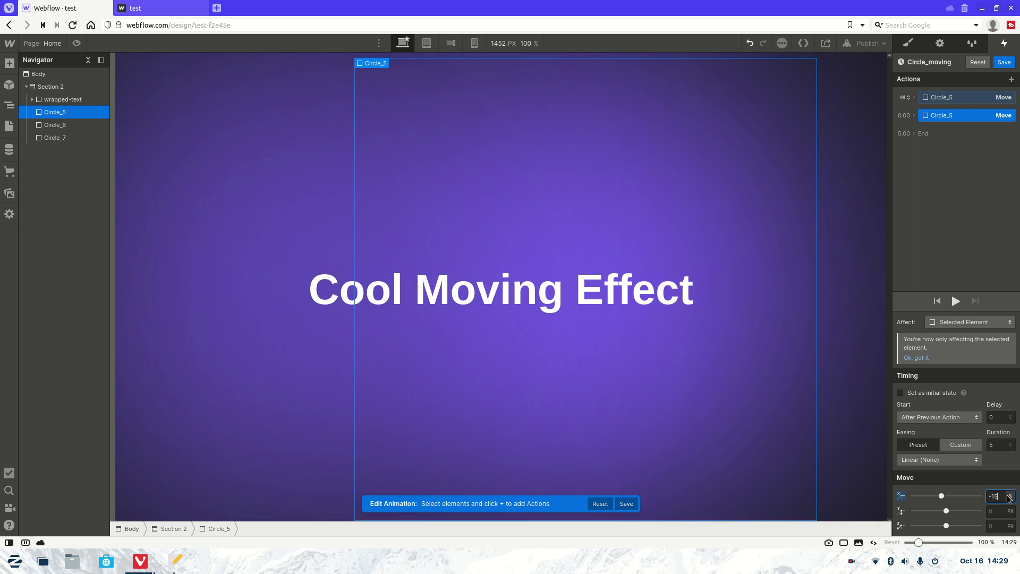
{"action": "left_click", "coordinate": [994, 511]}
{"action": "key", "text": "Return"}
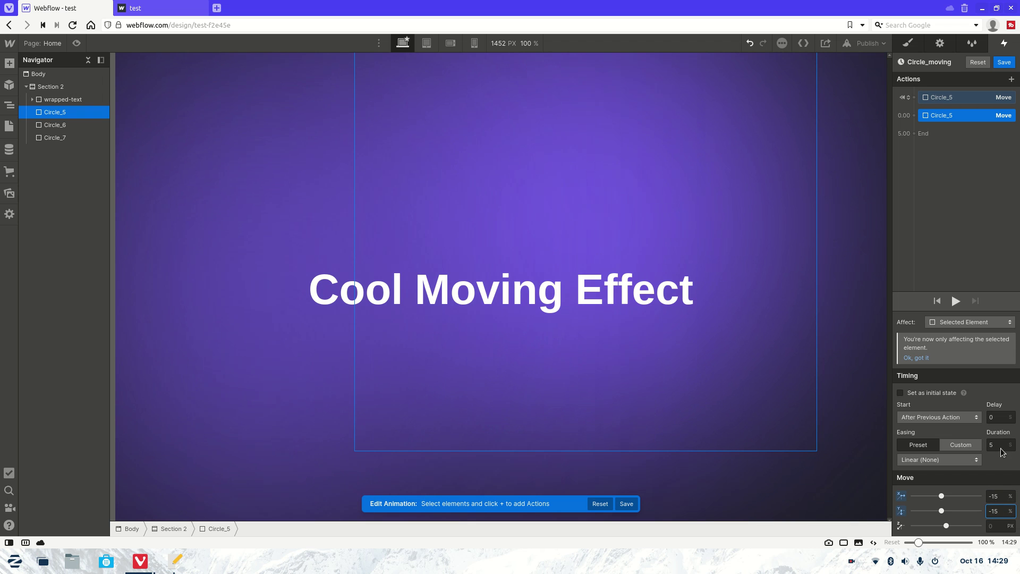
Add a third Circle_5 Move action after the previous one, lasting 5 s, with X and Y offsets of 0%
{"action": "left_click", "coordinate": [931, 393]}
{"action": "left_click", "coordinate": [917, 134]}
{"action": "left_click", "coordinate": [916, 134]}
{"action": "left_click", "coordinate": [916, 134]}
{"action": "left_click", "coordinate": [919, 166]}
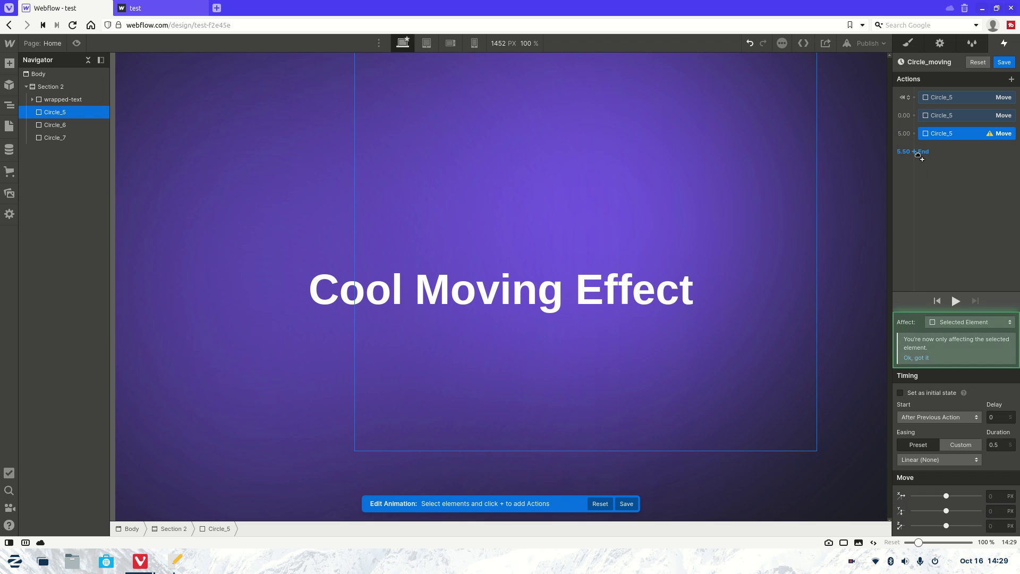
{"action": "double_click", "coordinate": [1003, 445]}
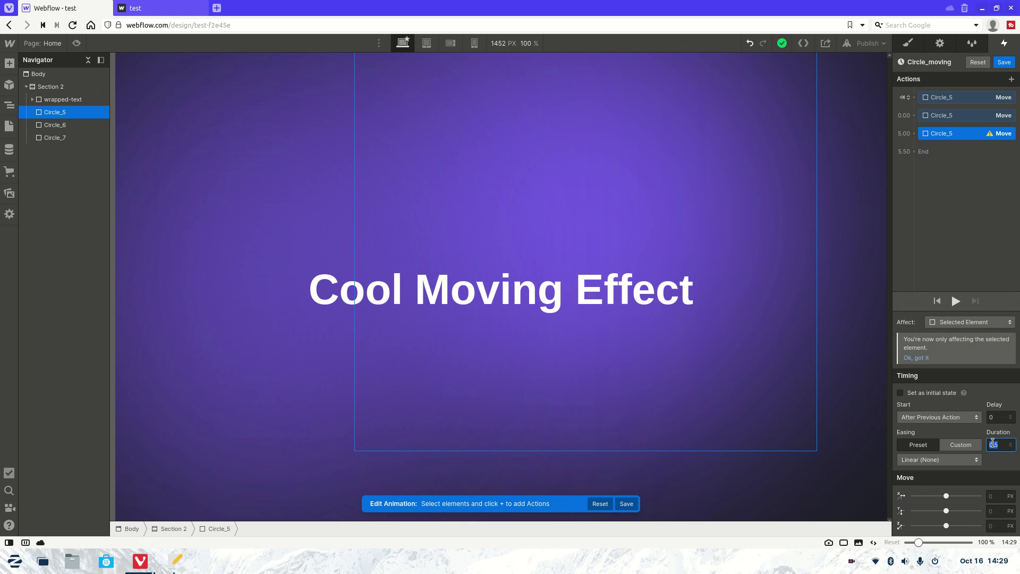
{"action": "type", "text": "5"}
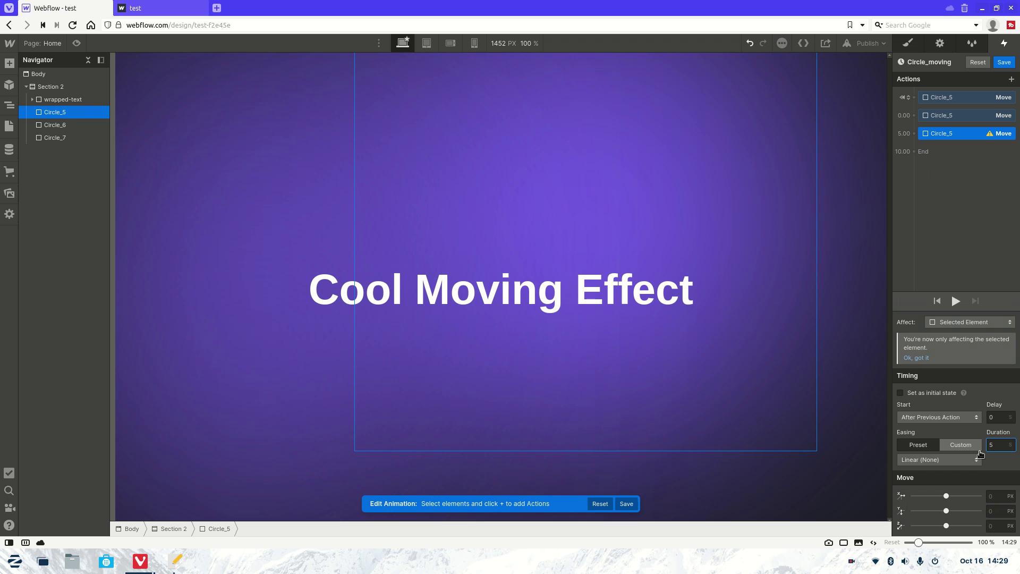
{"action": "left_click", "coordinate": [990, 495]}
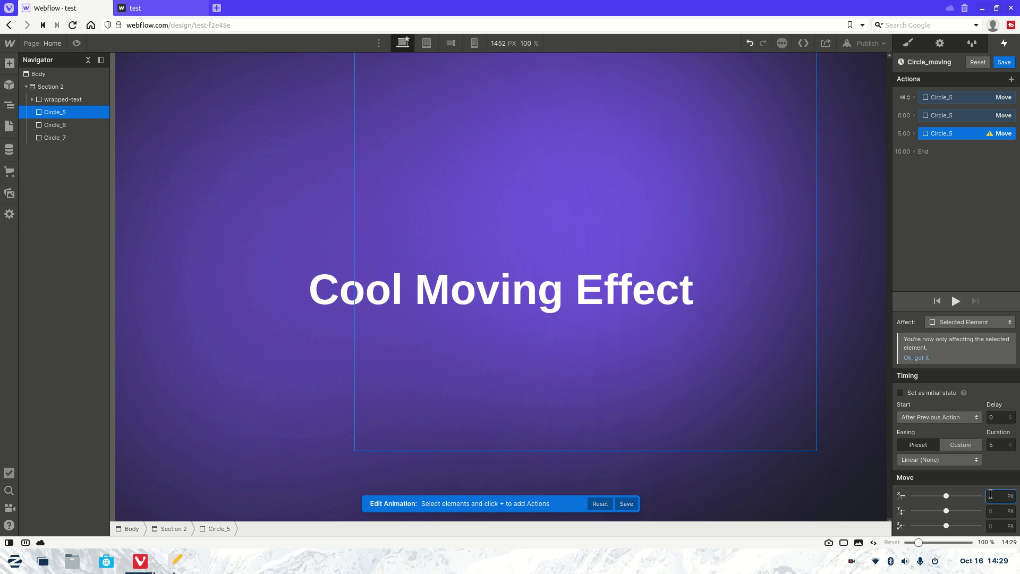
{"action": "type", "text": "-%"}
{"action": "key", "text": "Tab"}
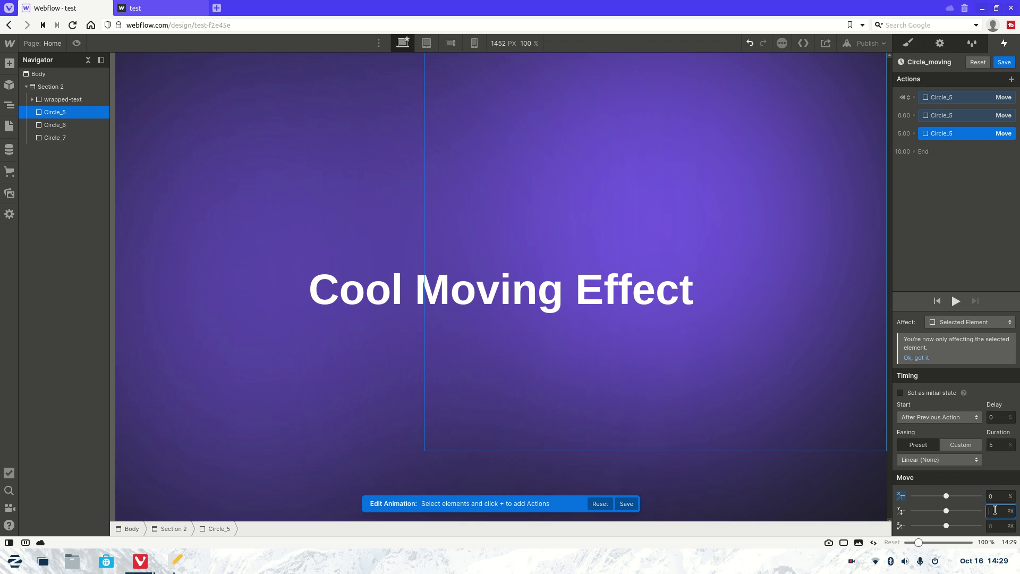
{"action": "type", "text": "%"}
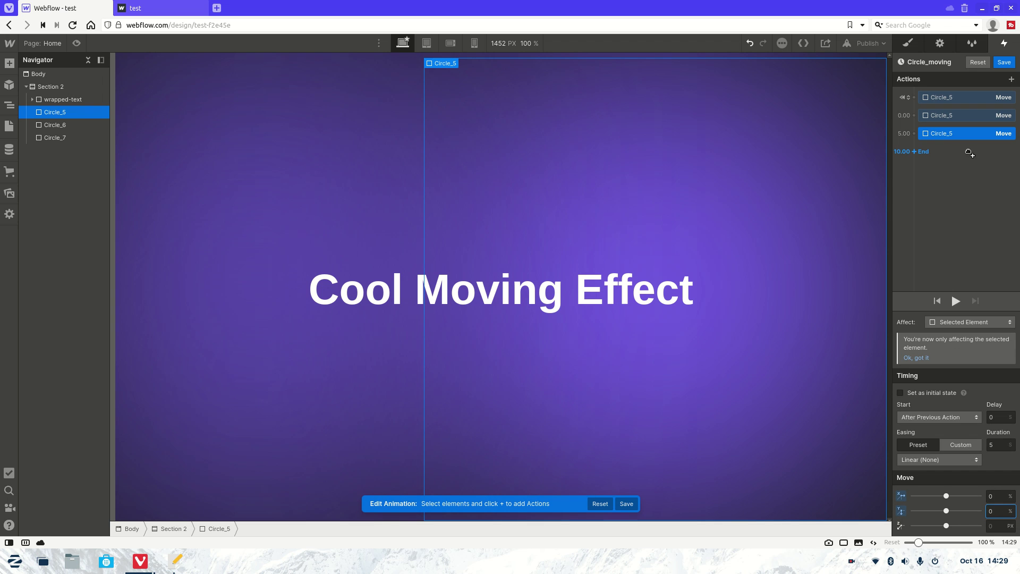
Add a Move action for Circle_6 as its initial state, with X and Y offsets of 0%
{"action": "left_click", "coordinate": [913, 107]}
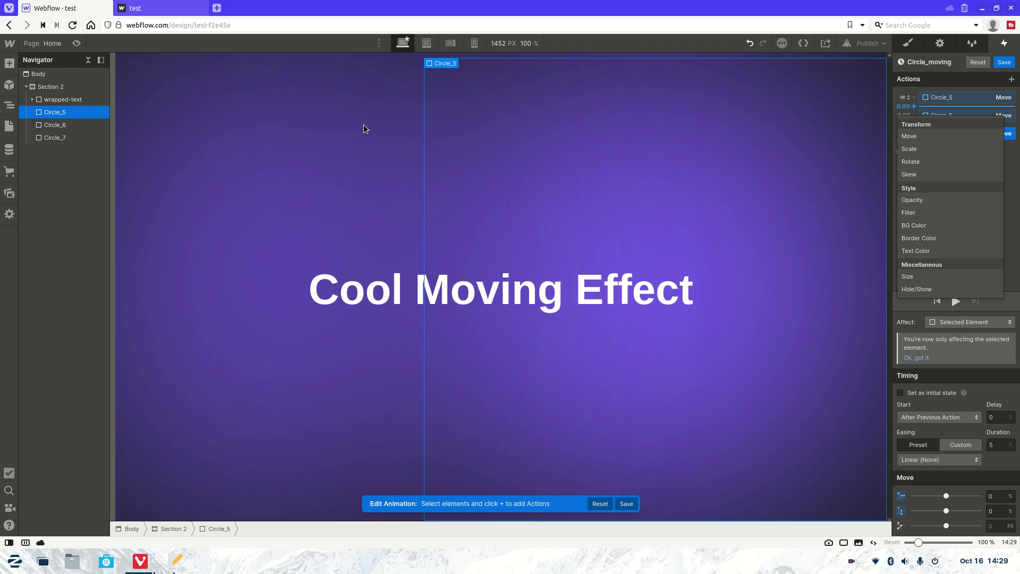
{"action": "left_click", "coordinate": [253, 124]}
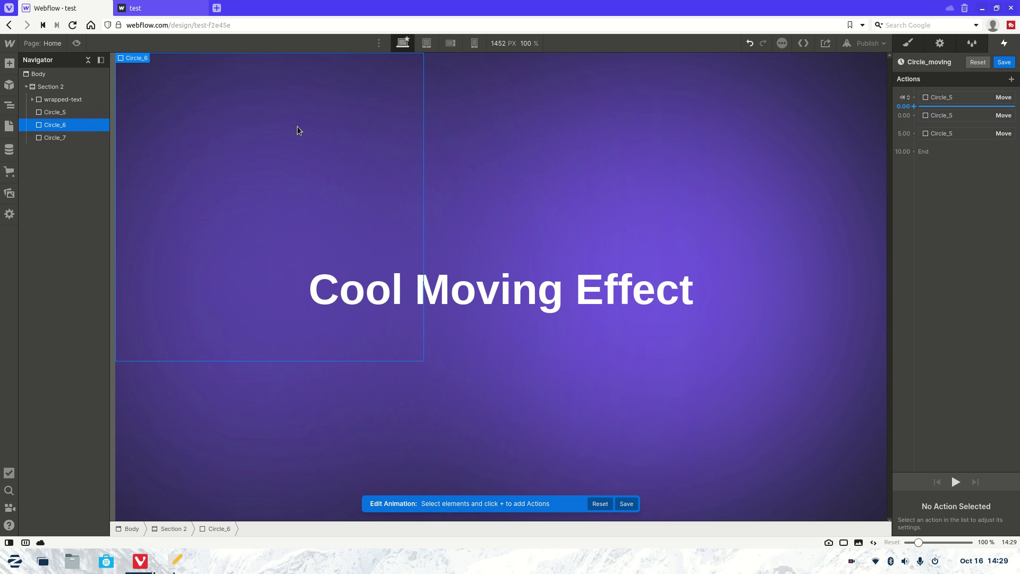
{"action": "left_click", "coordinate": [913, 106]}
{"action": "left_click", "coordinate": [925, 134]}
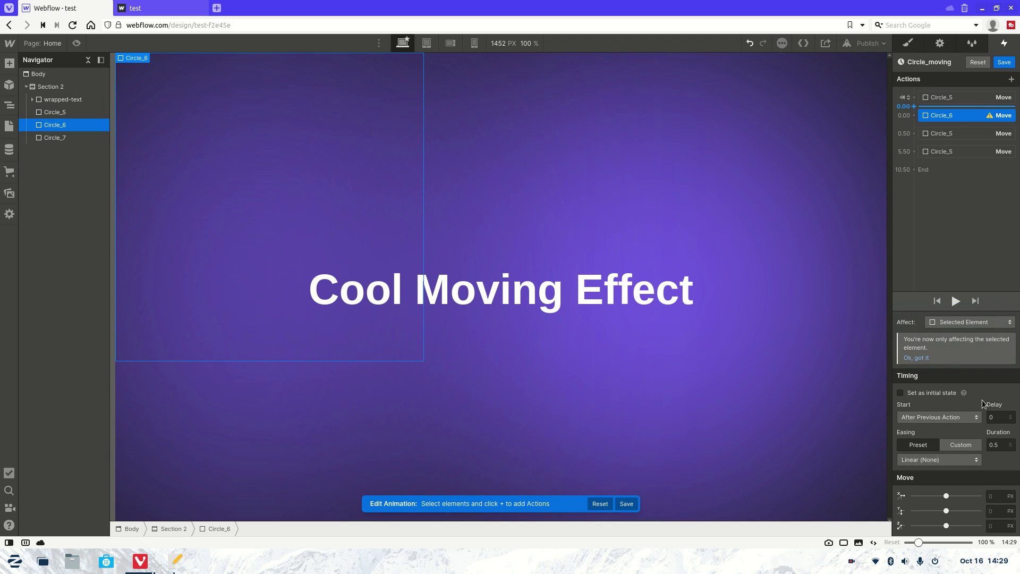
{"action": "left_click", "coordinate": [901, 393]}
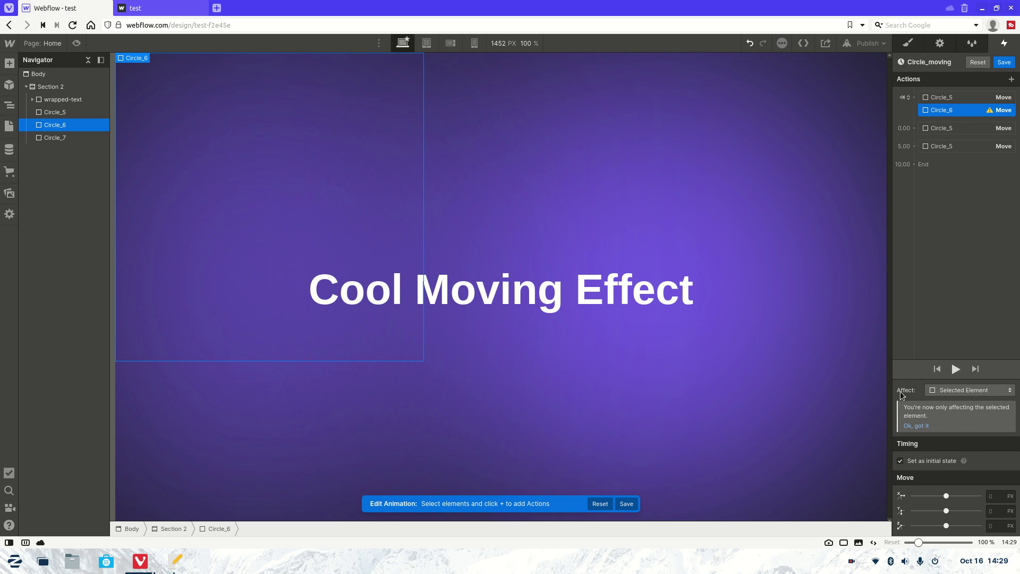
{"action": "left_click", "coordinate": [992, 494]}
{"action": "type", "text": "%"}
{"action": "key", "text": "Return"}
{"action": "left_click", "coordinate": [999, 513]}
Add a Circle_6 Move action alongside Circle_5's first timed move, with X 25%, Y 15% and a 5 s duration
{"action": "left_click", "coordinate": [913, 128]}
{"action": "left_click", "coordinate": [922, 163]}
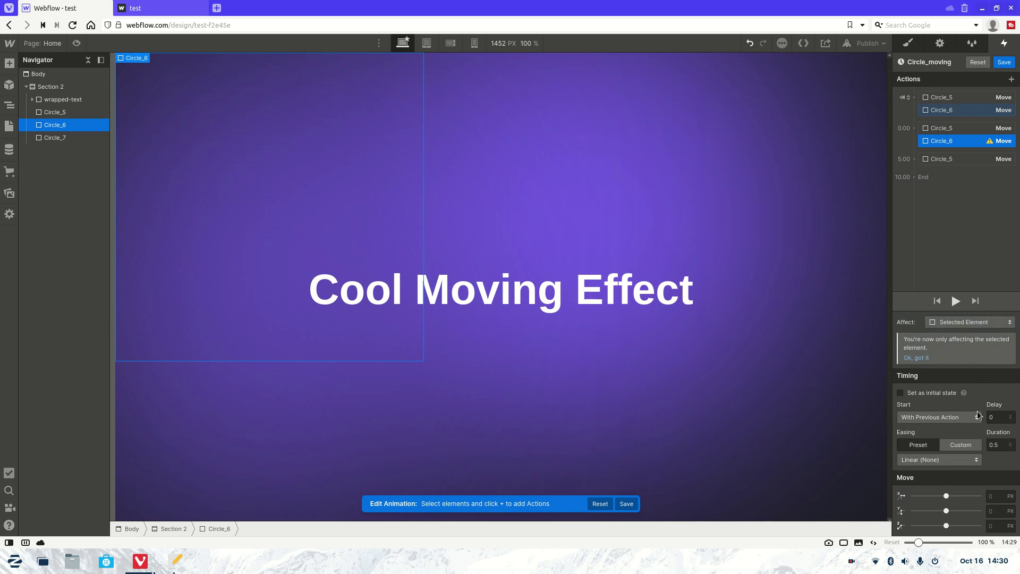
{"action": "left_click", "coordinate": [997, 497]}
{"action": "type", "text": "25%"}
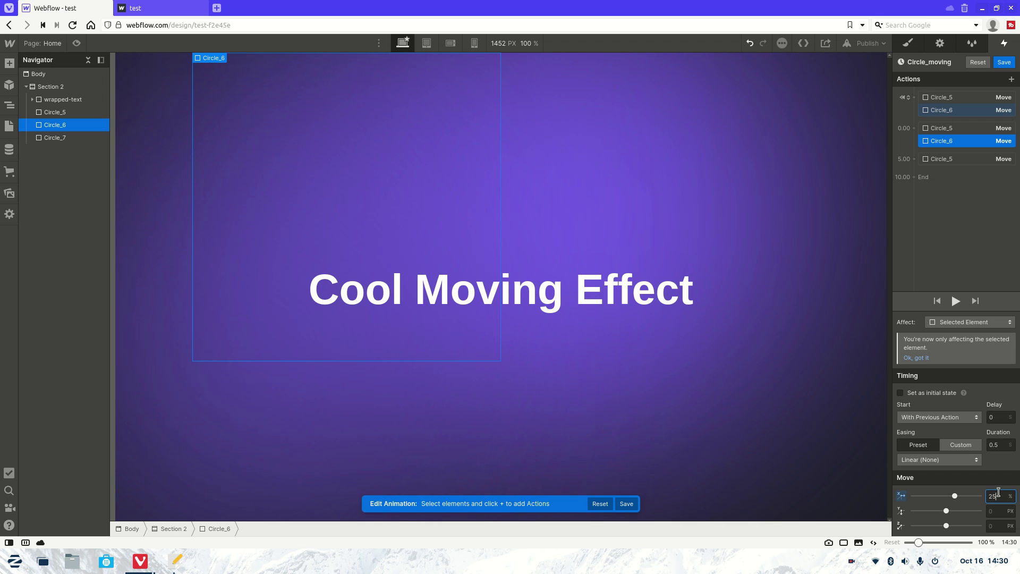
{"action": "left_click", "coordinate": [998, 512]}
{"action": "type", "text": "15%"}
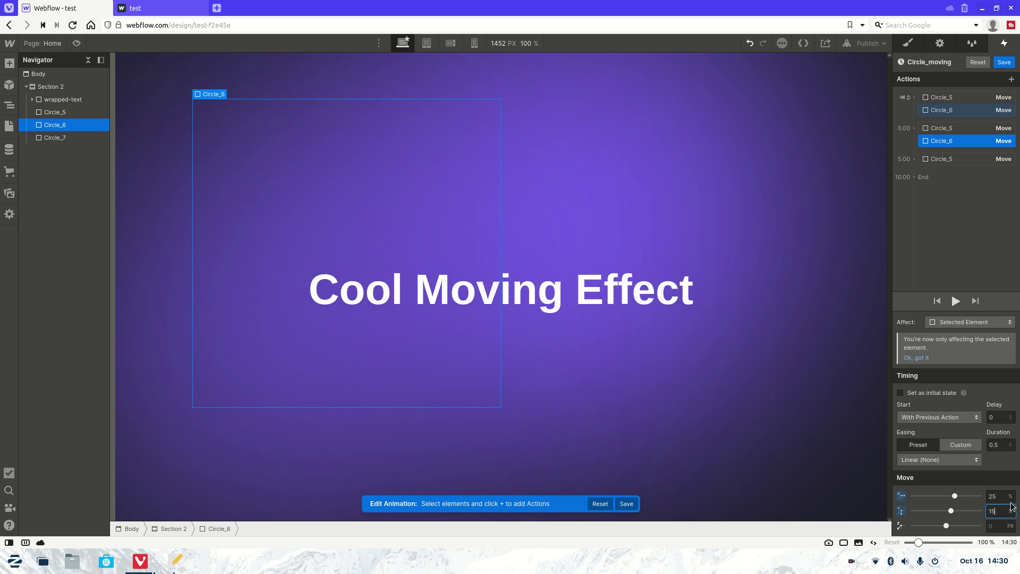
{"action": "left_click", "coordinate": [1004, 443]}
{"action": "type", "text": "5"}
{"action": "key", "text": "Return"}
Add a Circle_6 Move action alongside Circle_5's return move, with X and Y offsets of 0% and a 5 s duration
{"action": "left_click", "coordinate": [914, 159]}
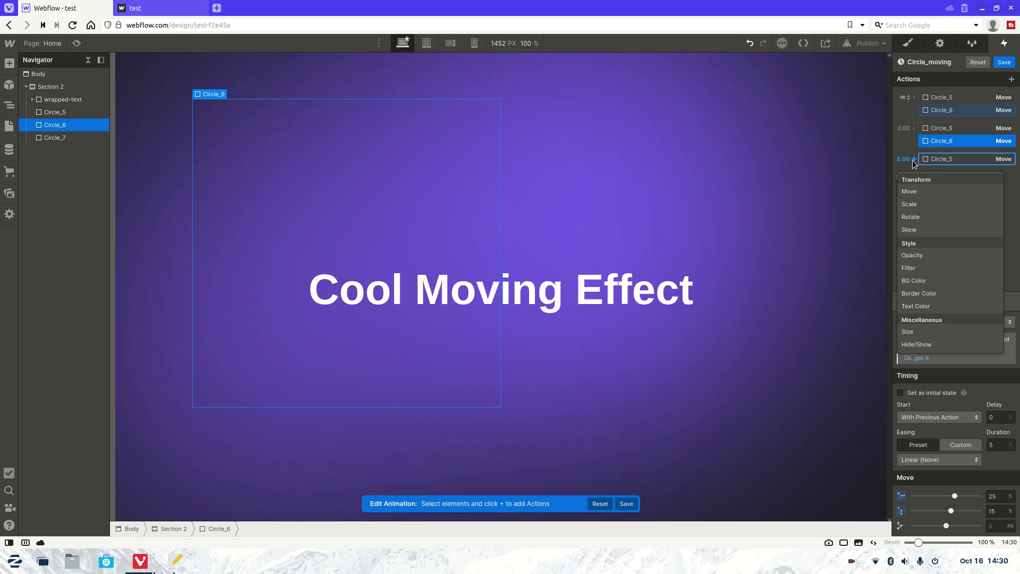
{"action": "left_click", "coordinate": [910, 193]}
{"action": "left_click", "coordinate": [999, 495]}
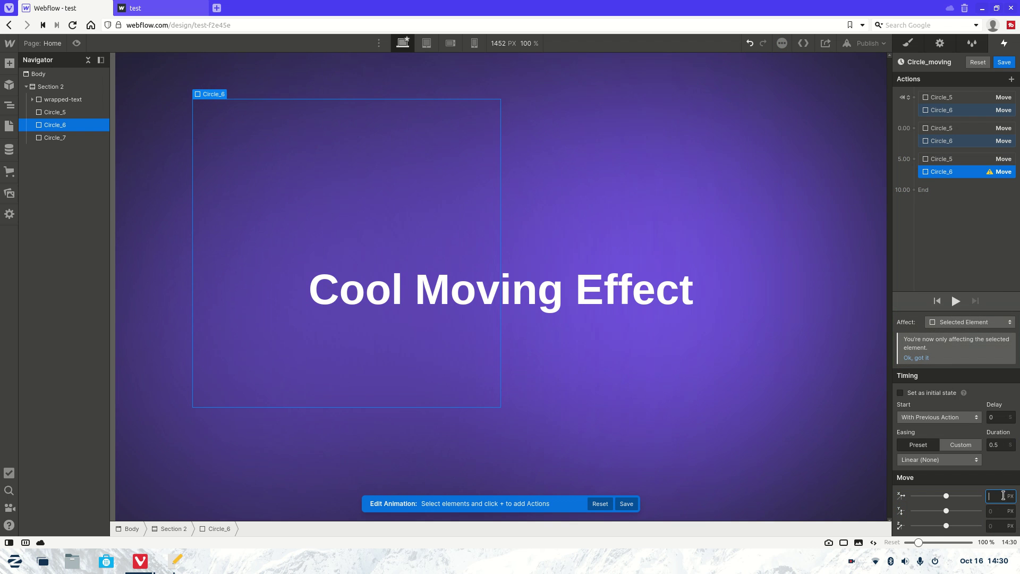
{"action": "type", "text": "%"}
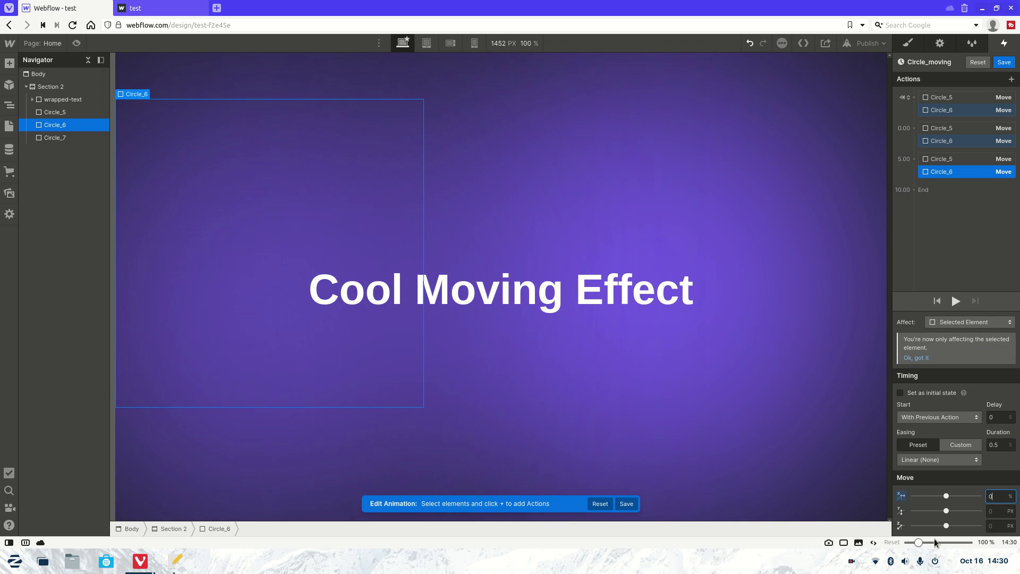
{"action": "left_click", "coordinate": [997, 513]}
{"action": "type", "text": "%"}
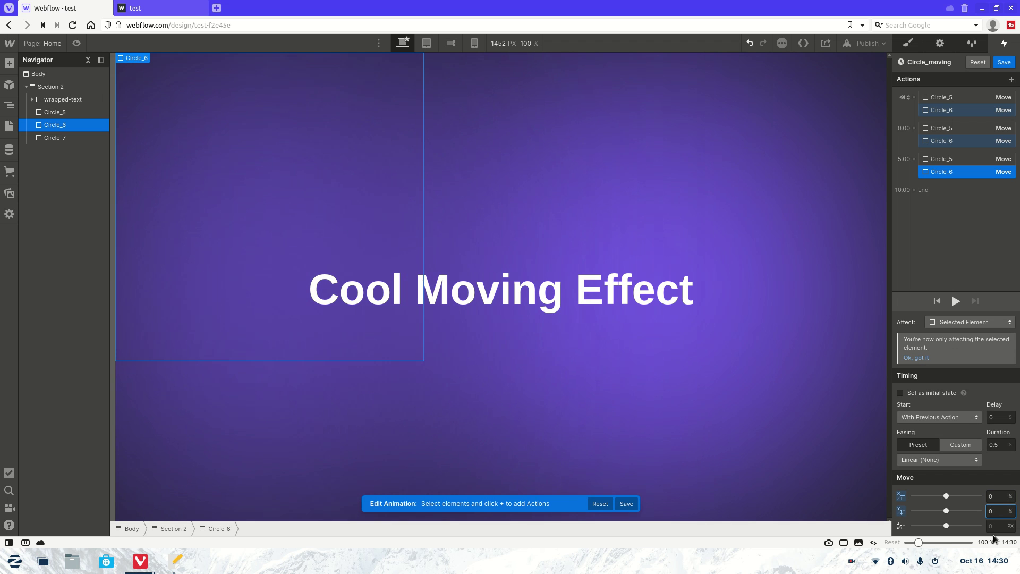
{"action": "left_click", "coordinate": [998, 444]}
{"action": "type", "text": "5"}
{"action": "key", "text": "Return"}
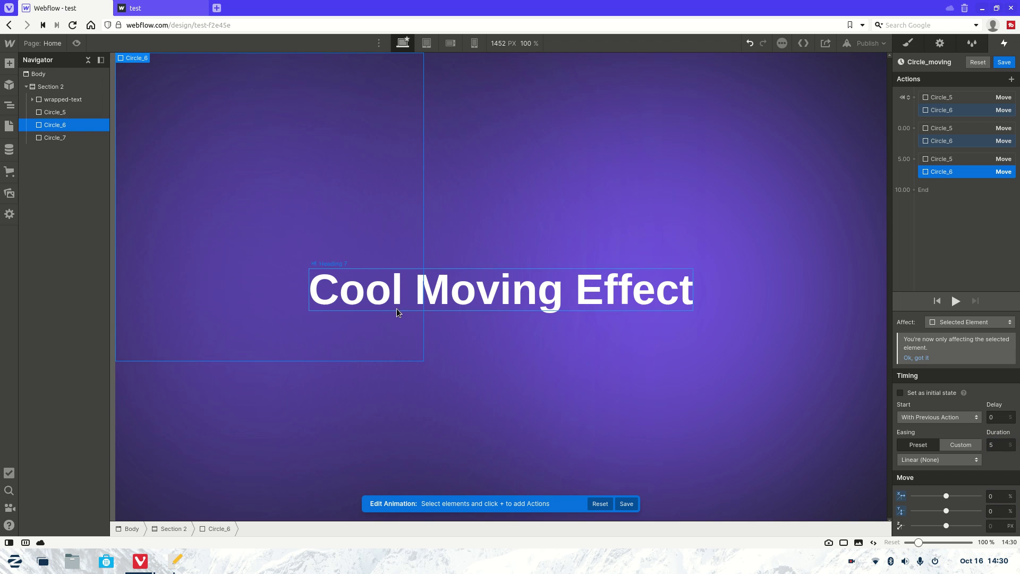
Add a Move action for Circle_7 to the initial state of the Circle_moving animation
{"action": "left_click", "coordinate": [269, 449]}
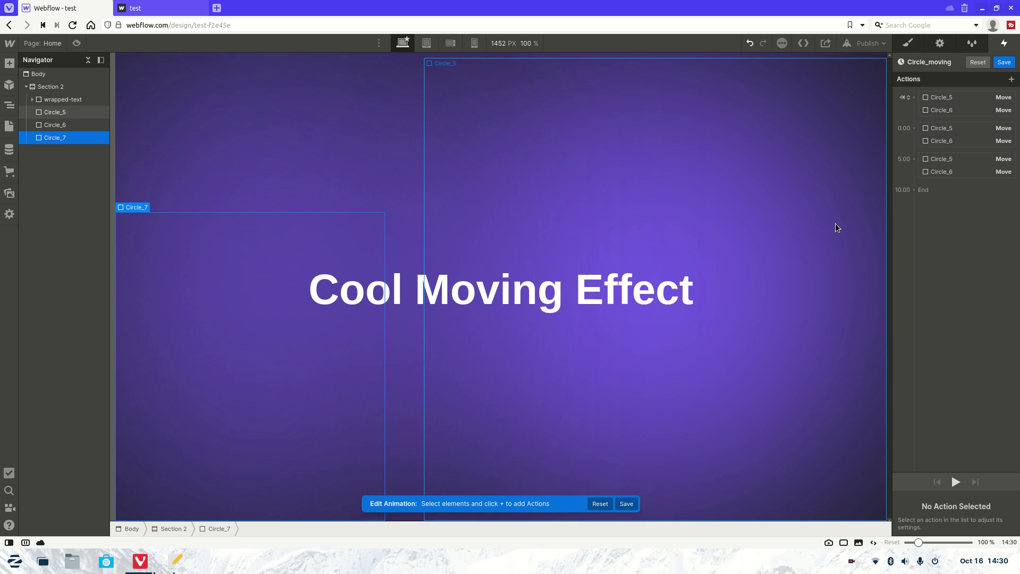
{"action": "left_click", "coordinate": [914, 98]}
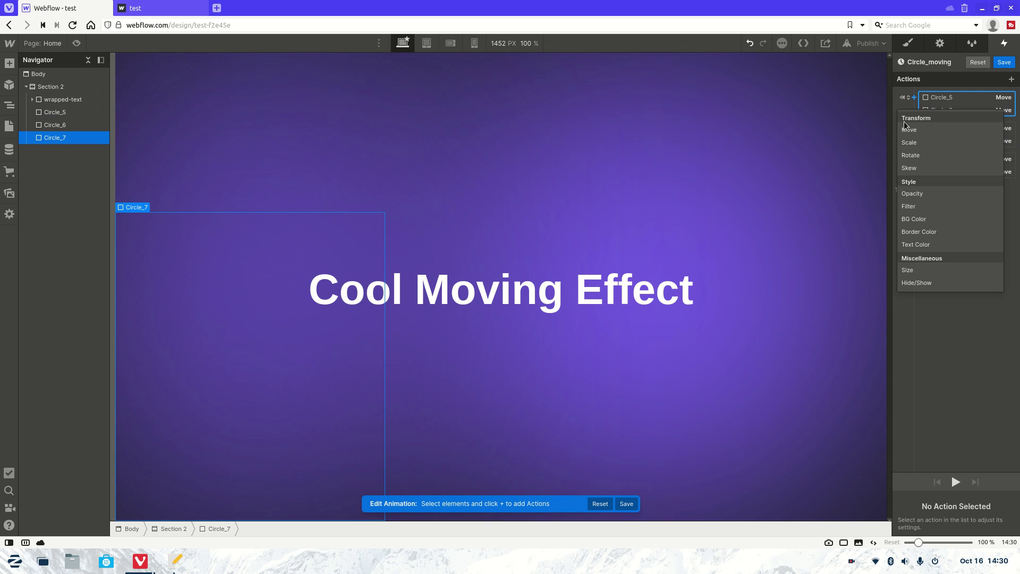
{"action": "left_click", "coordinate": [909, 129]}
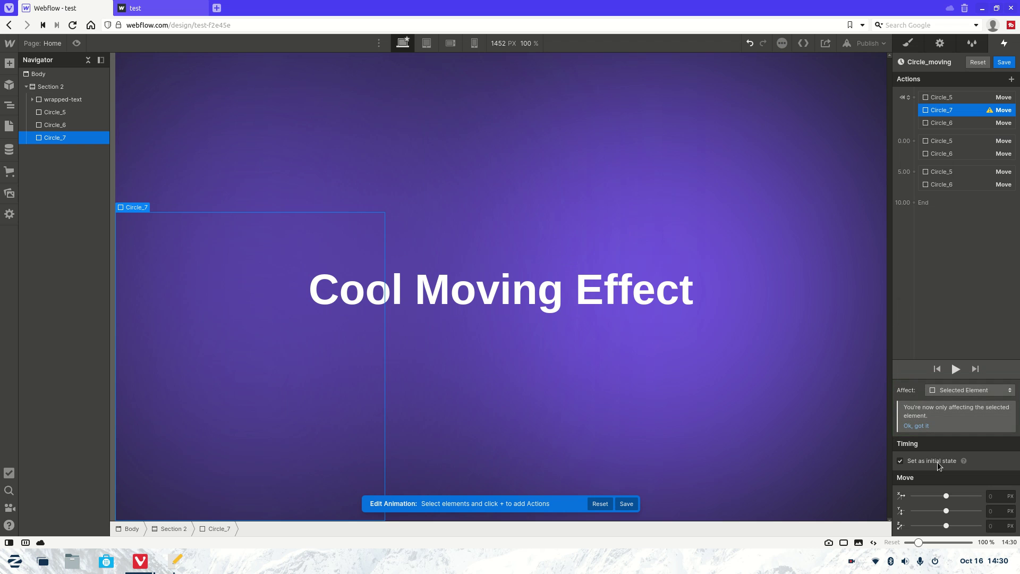
Add a Circle_7 Move action alongside Circle_5's first timed move, with a duration of 5 s
{"action": "left_click", "coordinate": [914, 141]}
{"action": "left_click", "coordinate": [918, 170]}
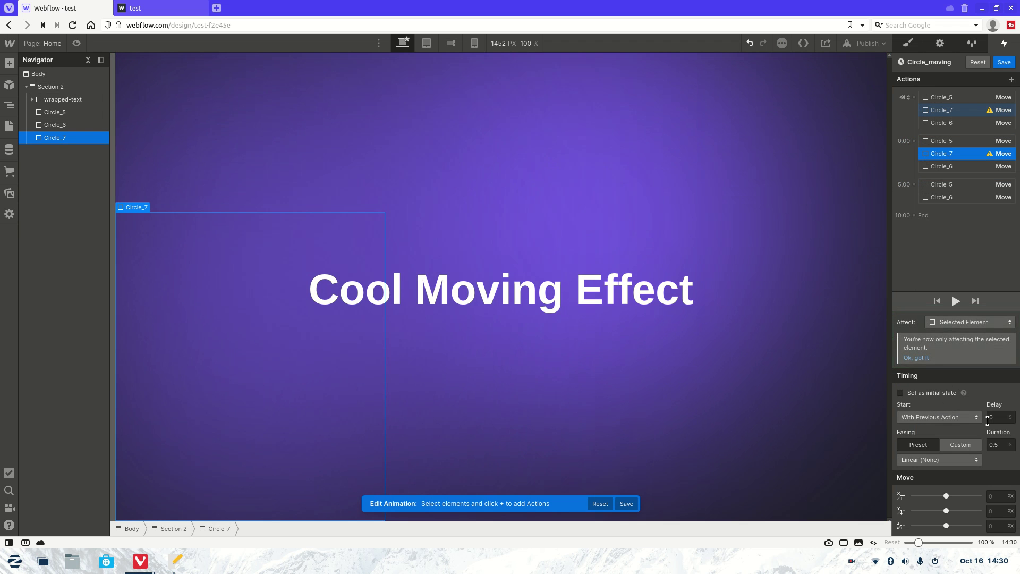
{"action": "left_click", "coordinate": [1008, 441]}
{"action": "type", "text": "5"}
Set the offsets of Circle_7's first timed move to X -20% and Y -15%
{"action": "left_click", "coordinate": [995, 498]}
{"action": "type", "text": "-15%"}
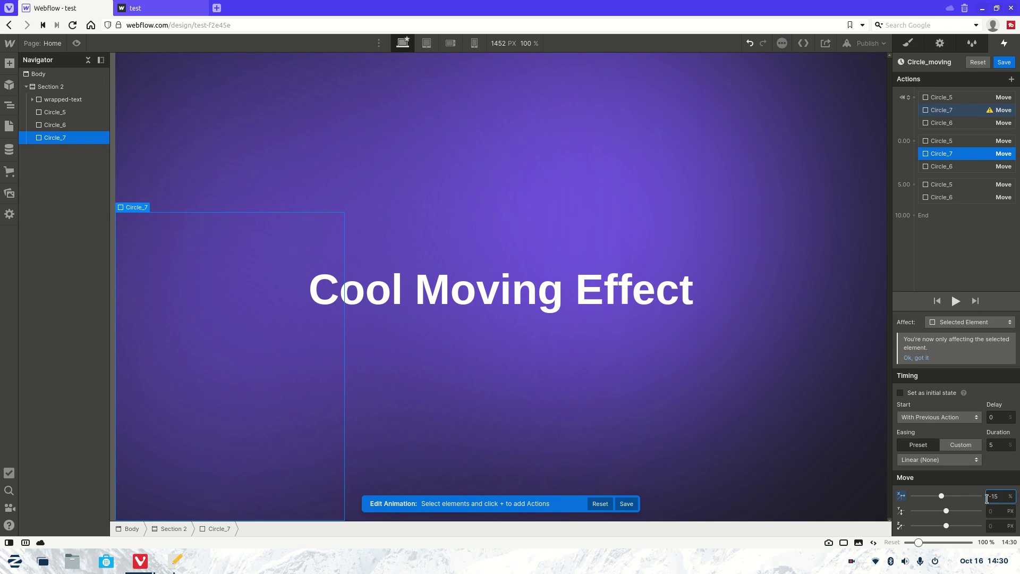
{"action": "left_click", "coordinate": [998, 511]}
{"action": "double_click", "coordinate": [994, 496]}
{"action": "key", "text": "Return"}
{"action": "left_click", "coordinate": [989, 505]}
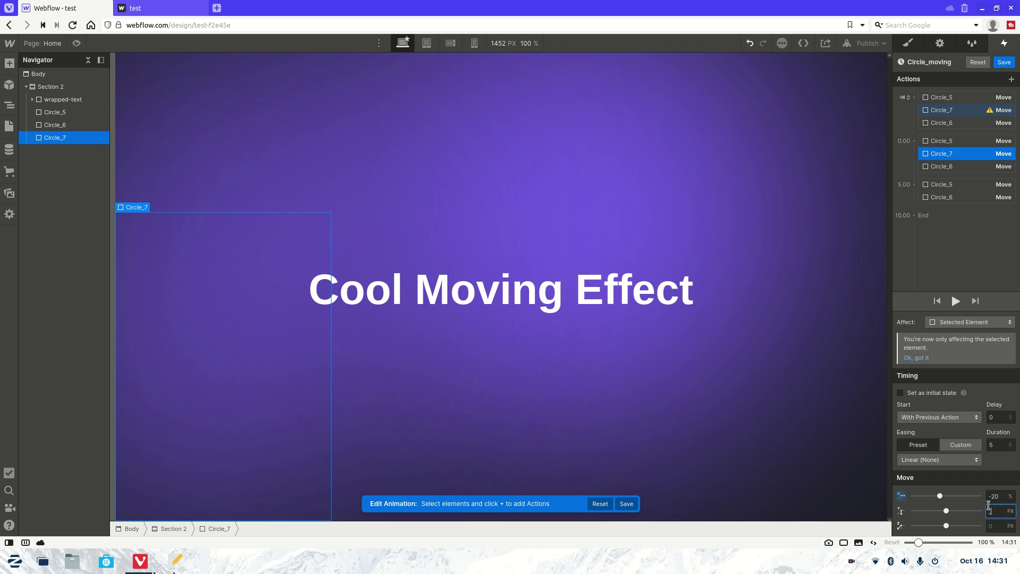
{"action": "type", "text": "-15%"}
{"action": "key", "text": "Return"}
{"action": "key", "text": "Return"}
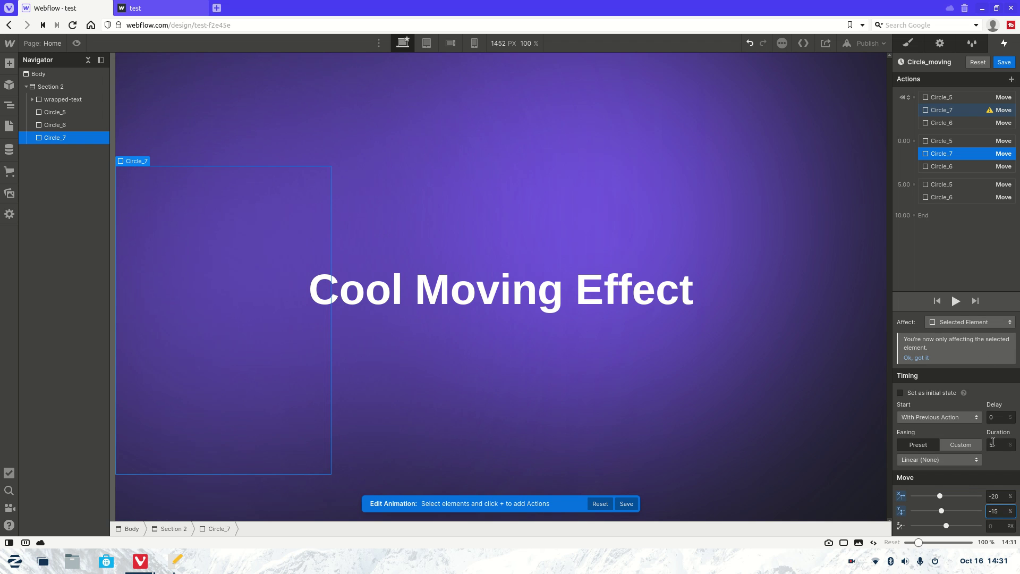
{"action": "left_click", "coordinate": [900, 393]}
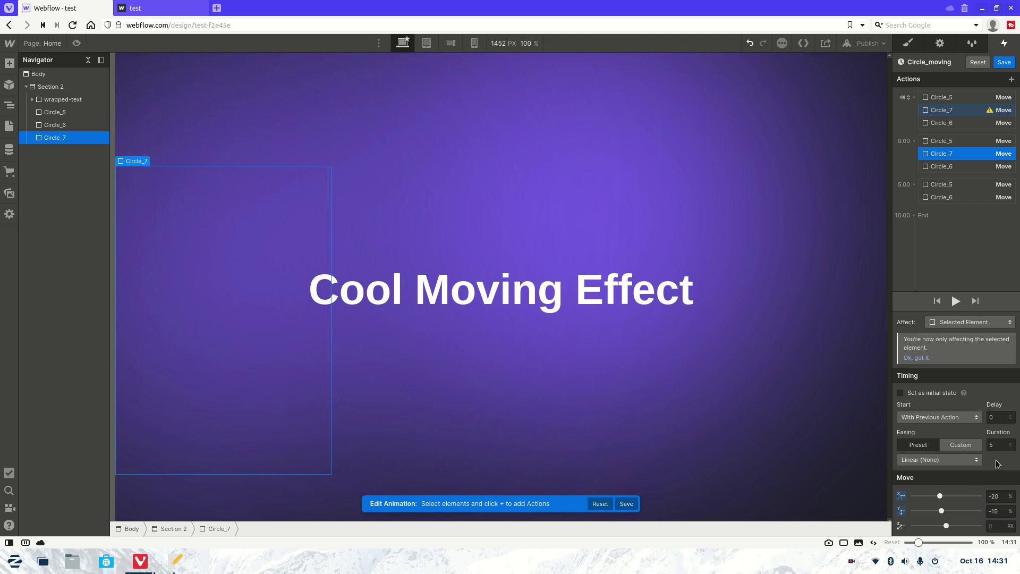
Add a Circle_7 Move action alongside Circle_5's return move, with X and Y offsets of 0% and a 5 s duration
{"action": "left_click", "coordinate": [914, 184]}
{"action": "left_click", "coordinate": [909, 217]}
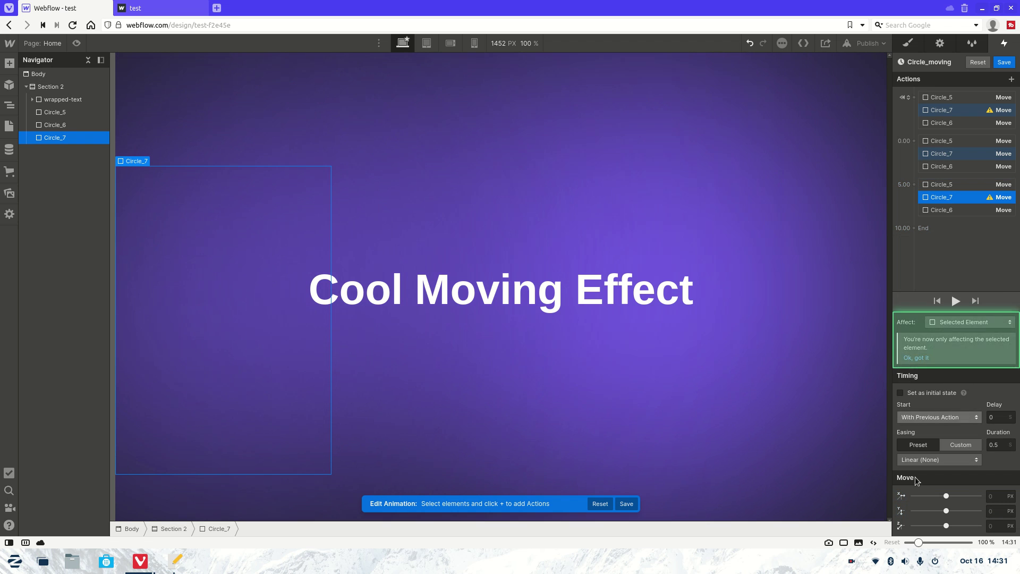
{"action": "left_click", "coordinate": [992, 495]}
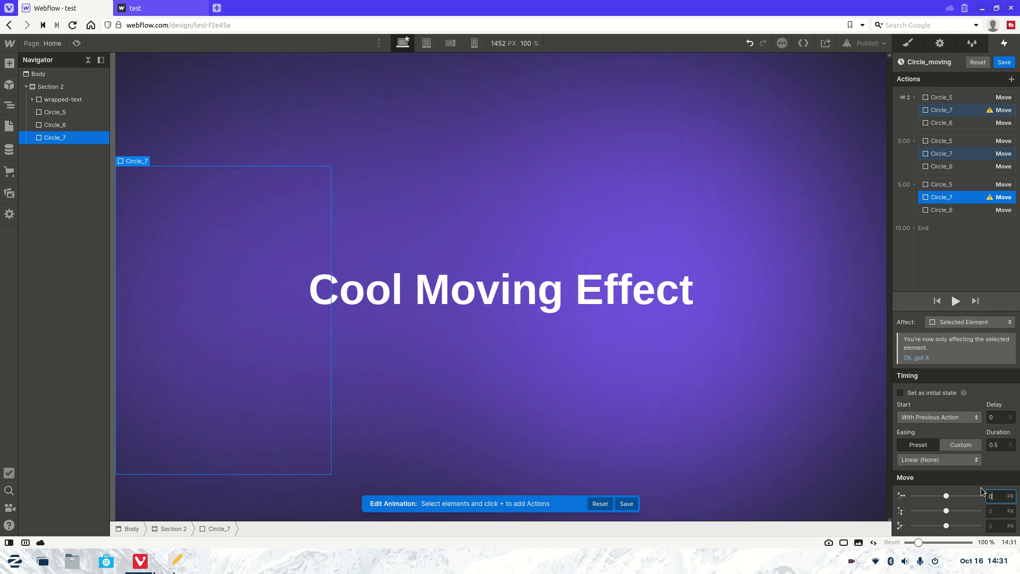
{"action": "type", "text": "%"}
{"action": "left_click", "coordinate": [989, 509]}
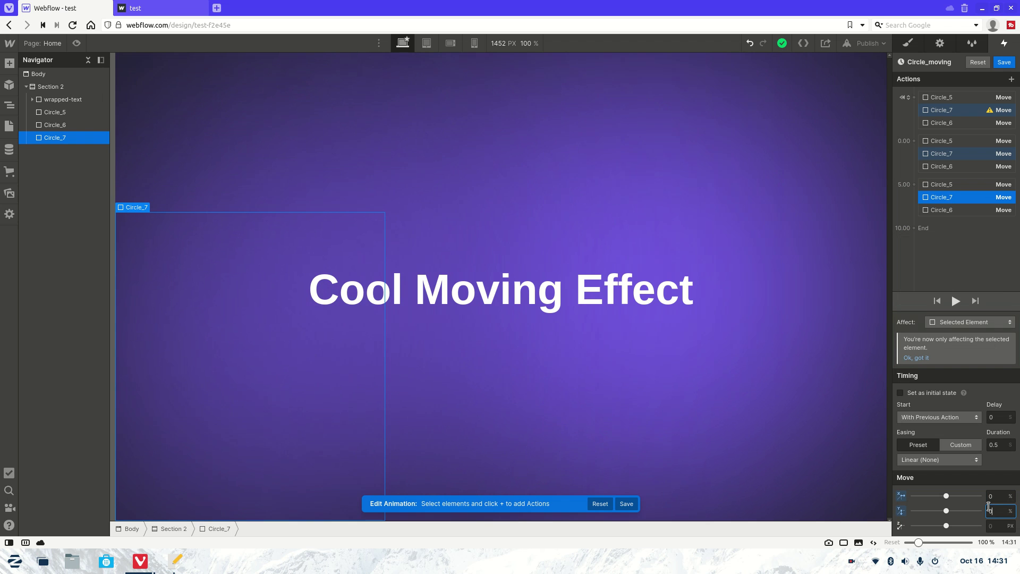
{"action": "left_click", "coordinate": [996, 444]}
{"action": "type", "text": "5"}
{"action": "key", "text": "Return"}
Save the Circle_moving animation and preview it on the canvas
{"action": "left_click", "coordinate": [1008, 64]}
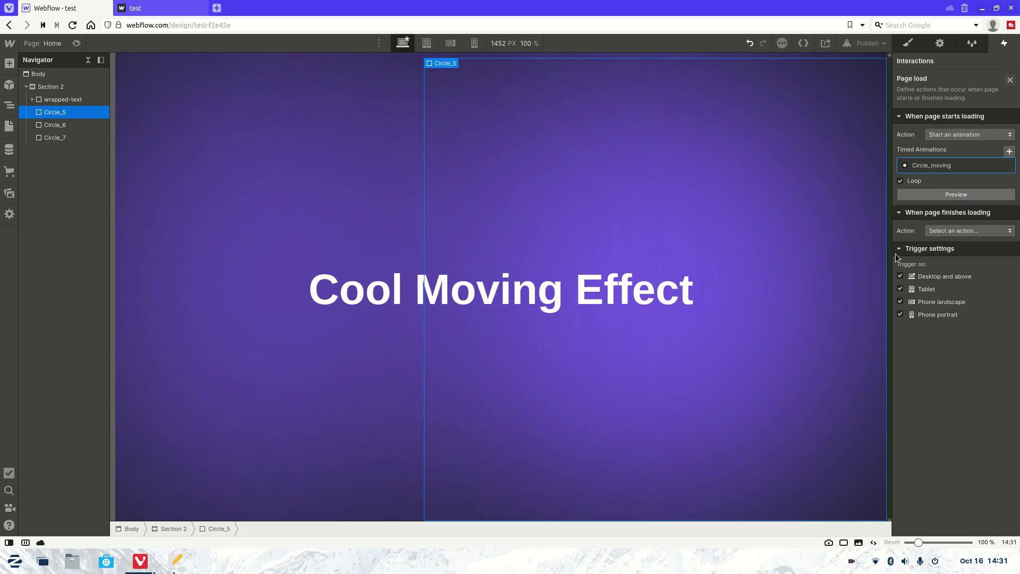
{"action": "left_click", "coordinate": [930, 200]}
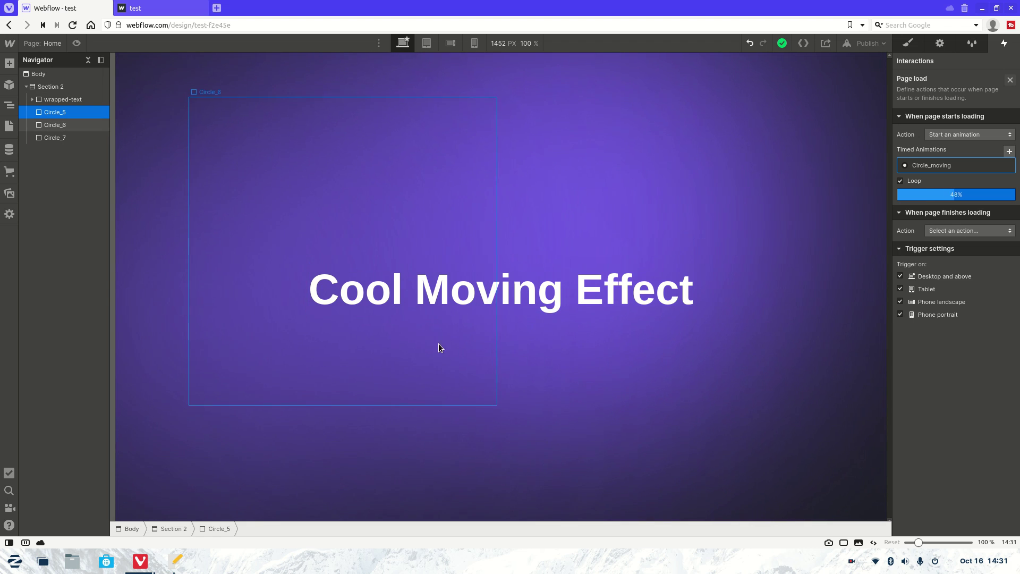
{"action": "left_click", "coordinate": [965, 195]}
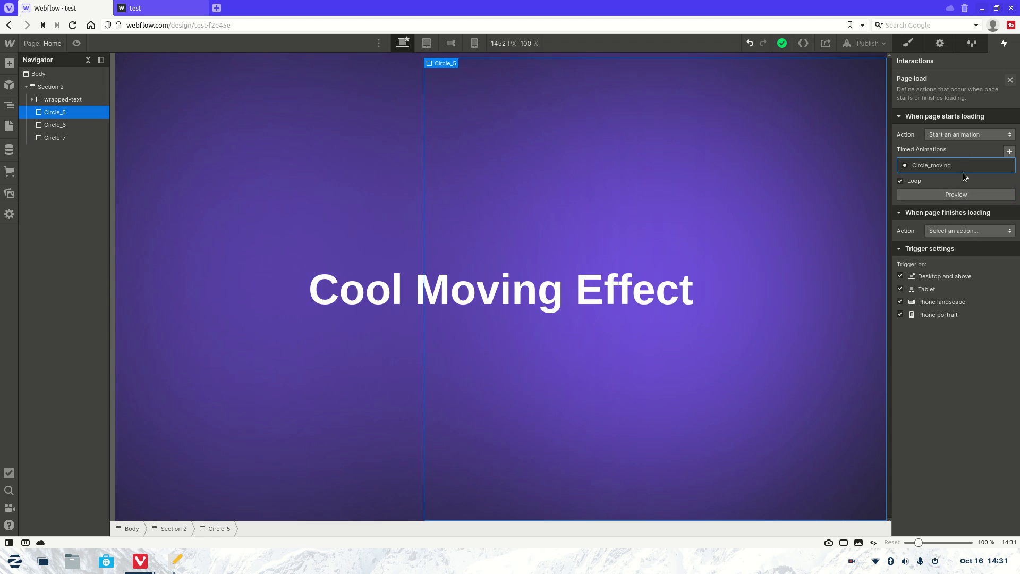
Publish the site to test-f2e45e.webflow.io and open the live page
{"action": "left_click", "coordinate": [869, 44]}
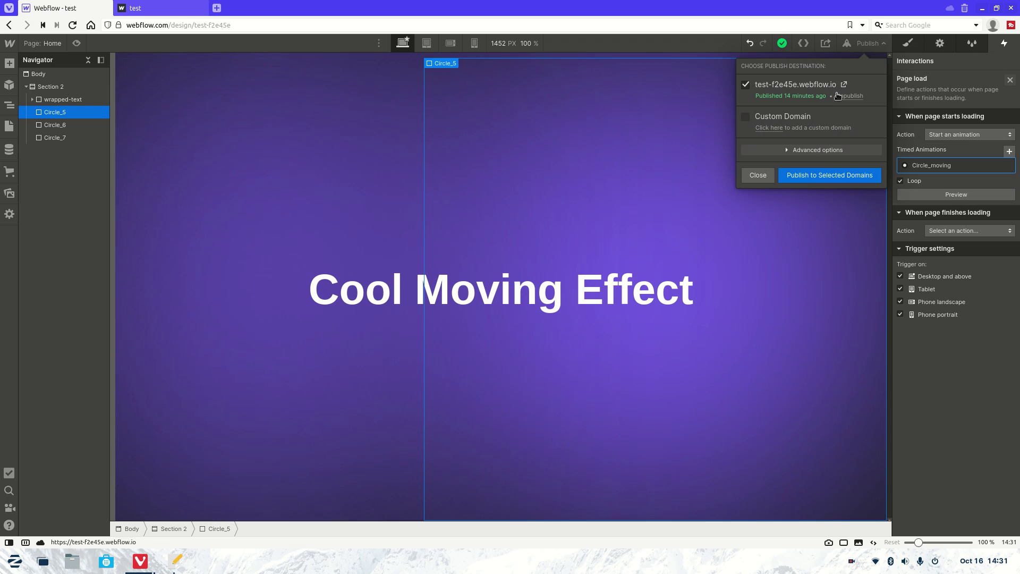
{"action": "left_click", "coordinate": [807, 174]}
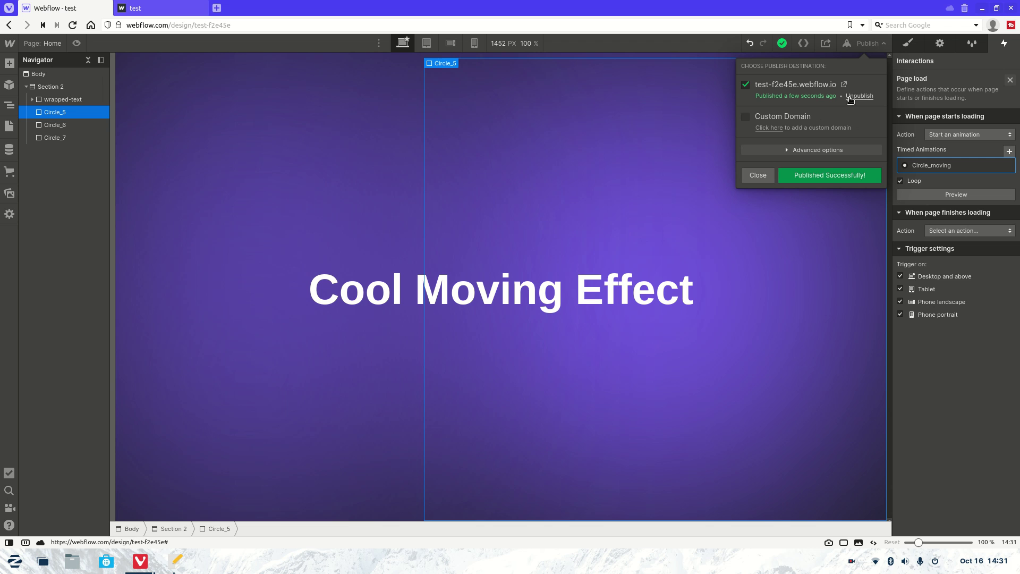
{"action": "left_click", "coordinate": [844, 84]}
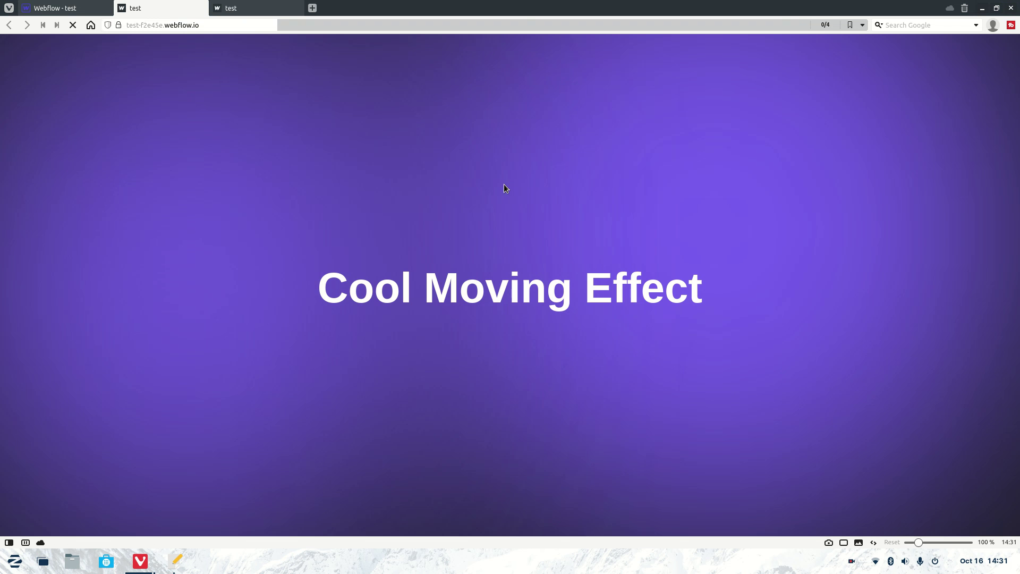